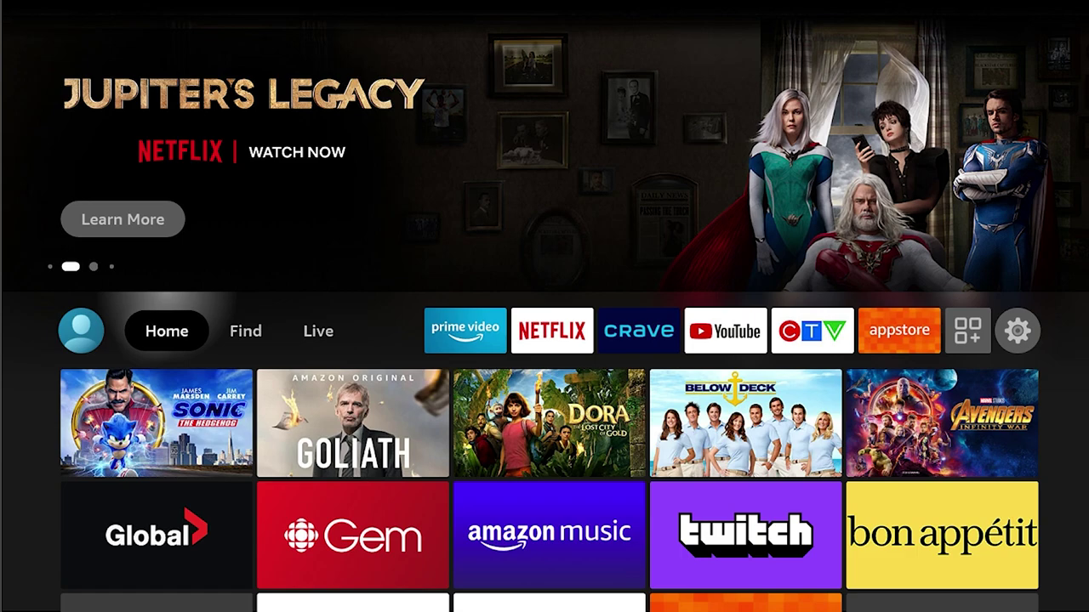
Step: Open the Search keyboard from the Find section of the home screen
{"action": "key", "text": "Right"}
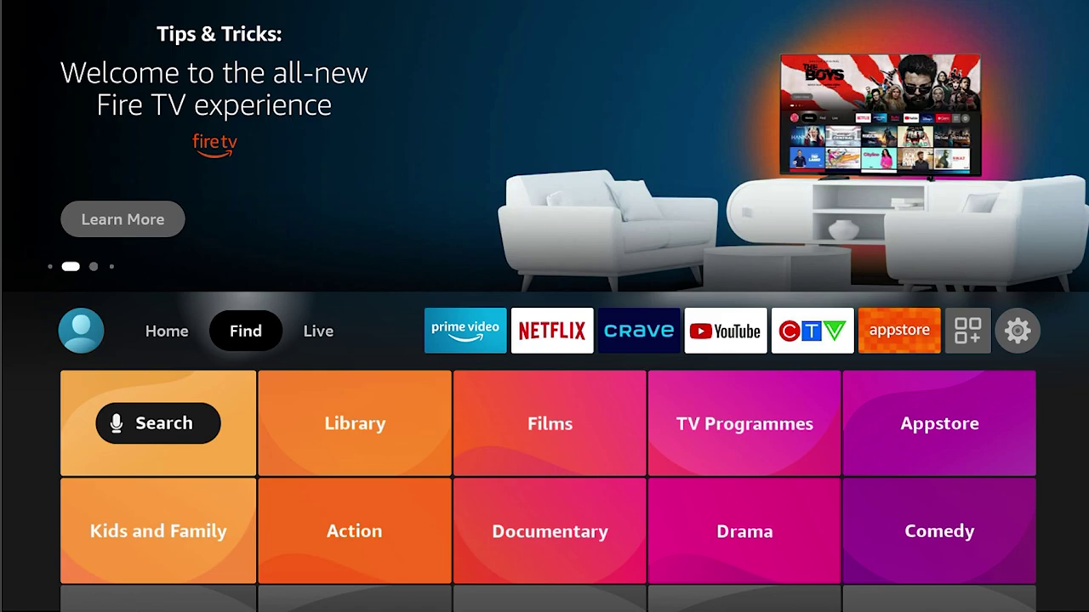
{"action": "key", "text": "Down"}
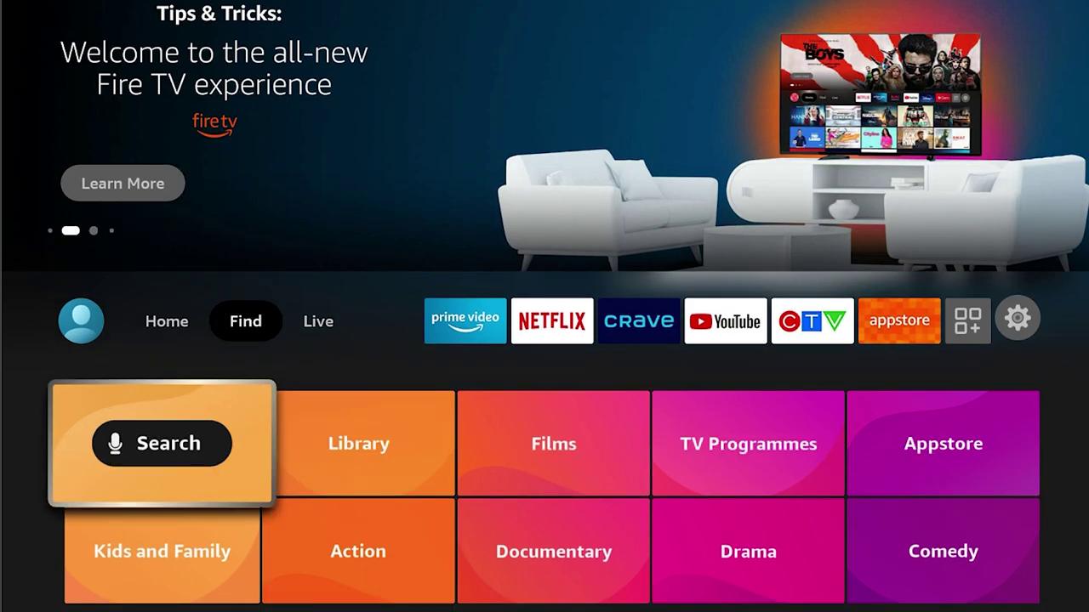
{"action": "key", "text": "Return"}
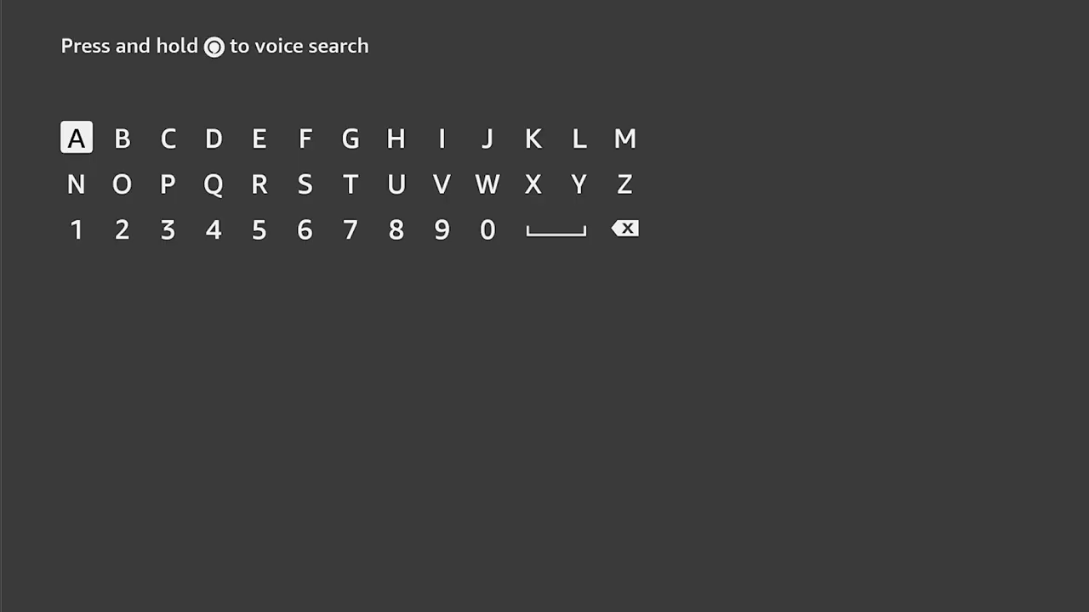
Step: Spell 'Down' on the on-screen keyboard and move to the Downloader suggestion
{"action": "key", "text": "Right"}
{"action": "key", "text": "Right"}
{"action": "key", "text": "Right"}
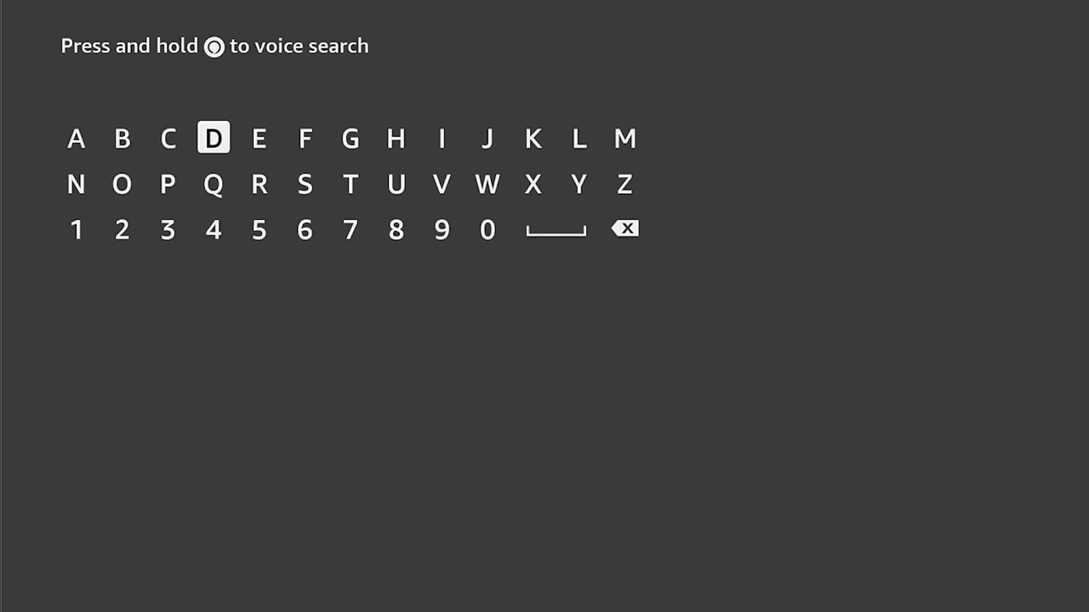
{"action": "key", "text": "Return"}
{"action": "key", "text": "Down"}
{"action": "key", "text": "Left"}
{"action": "key", "text": "Left"}
{"action": "key", "text": "Return"}
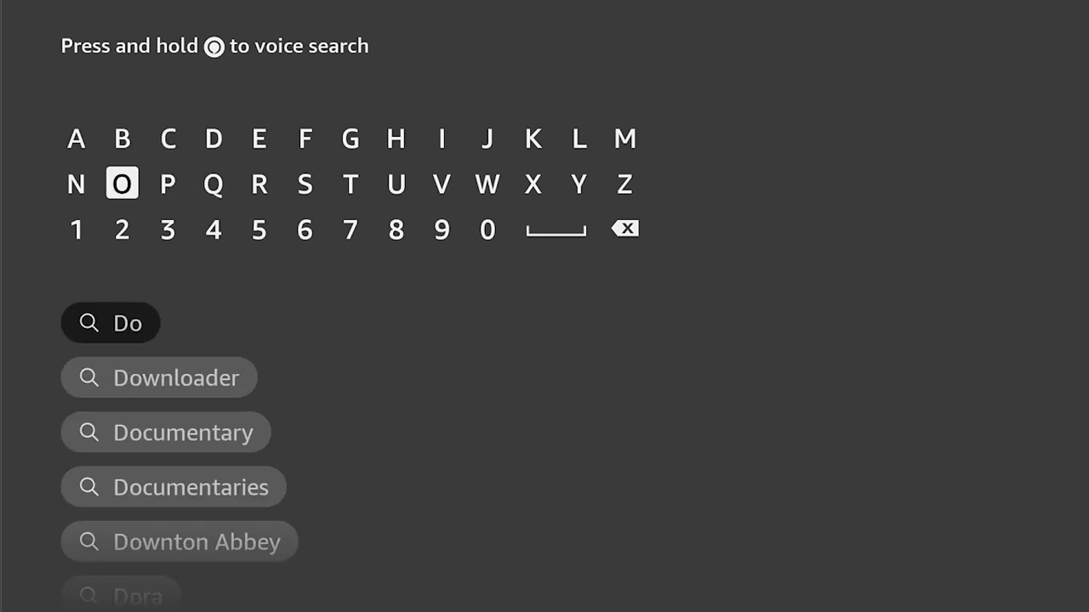
{"action": "key", "text": "Right"}
{"action": "key", "text": "Right"}
{"action": "key", "text": "Right"}
{"action": "key", "text": "Right"}
{"action": "key", "text": "Right"}
{"action": "key", "text": "Right"}
{"action": "key", "text": "Right"}
{"action": "key", "text": "Right"}
{"action": "key", "text": "Return"}
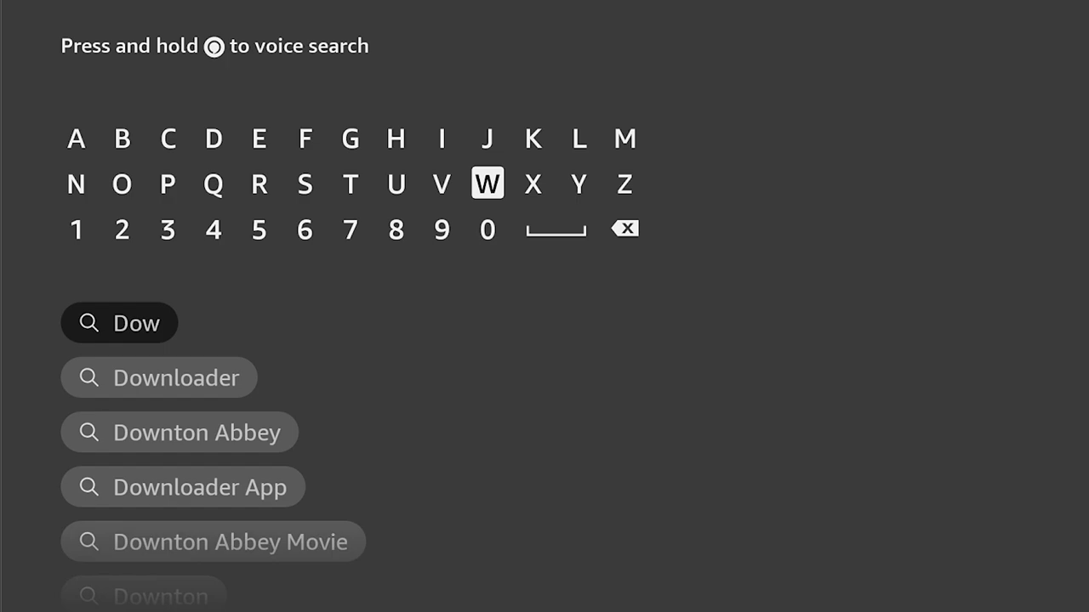
{"action": "key", "text": "Left"}
{"action": "key", "text": "Left"}
{"action": "key", "text": "Left"}
{"action": "key", "text": "Left"}
{"action": "key", "text": "Left"}
{"action": "key", "text": "Left"}
{"action": "key", "text": "Left"}
{"action": "key", "text": "Left"}
{"action": "key", "text": "Left"}
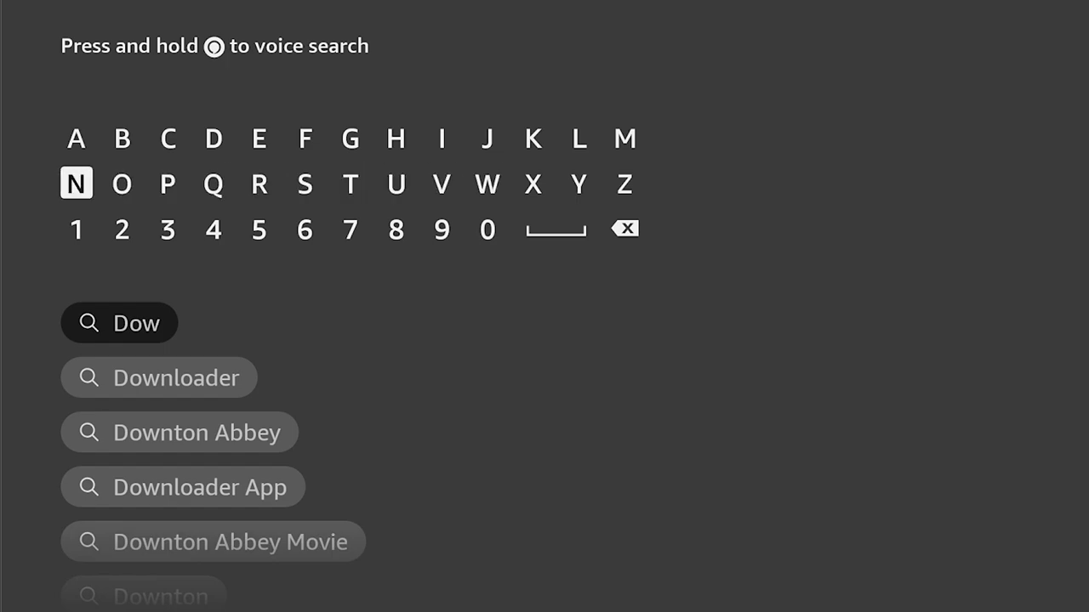
{"action": "key", "text": "Return"}
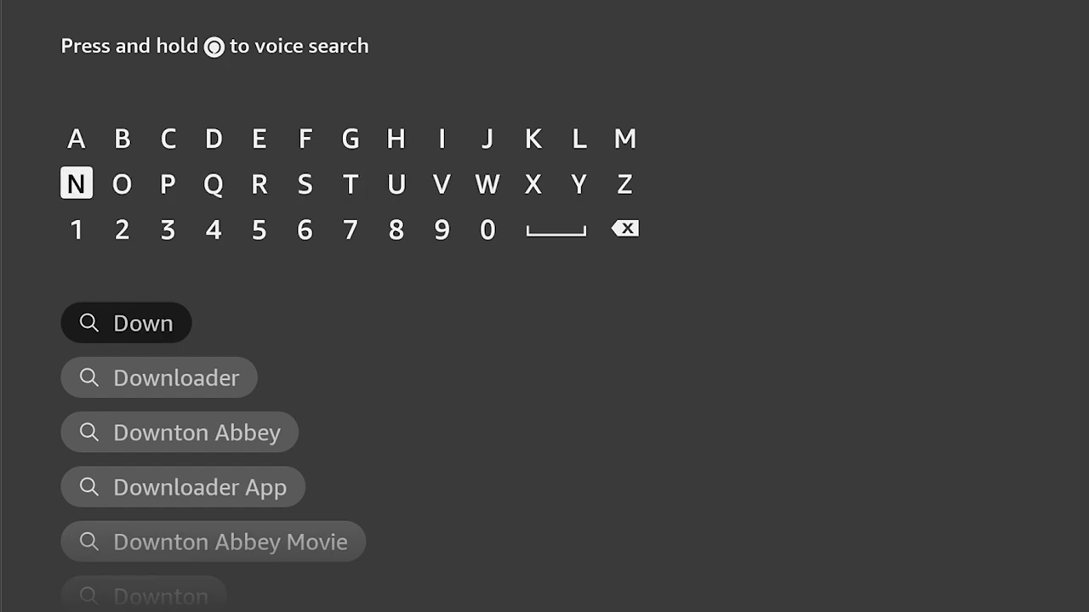
{"action": "key", "text": "Down"}
{"action": "key", "text": "Down"}
{"action": "key", "text": "Down"}
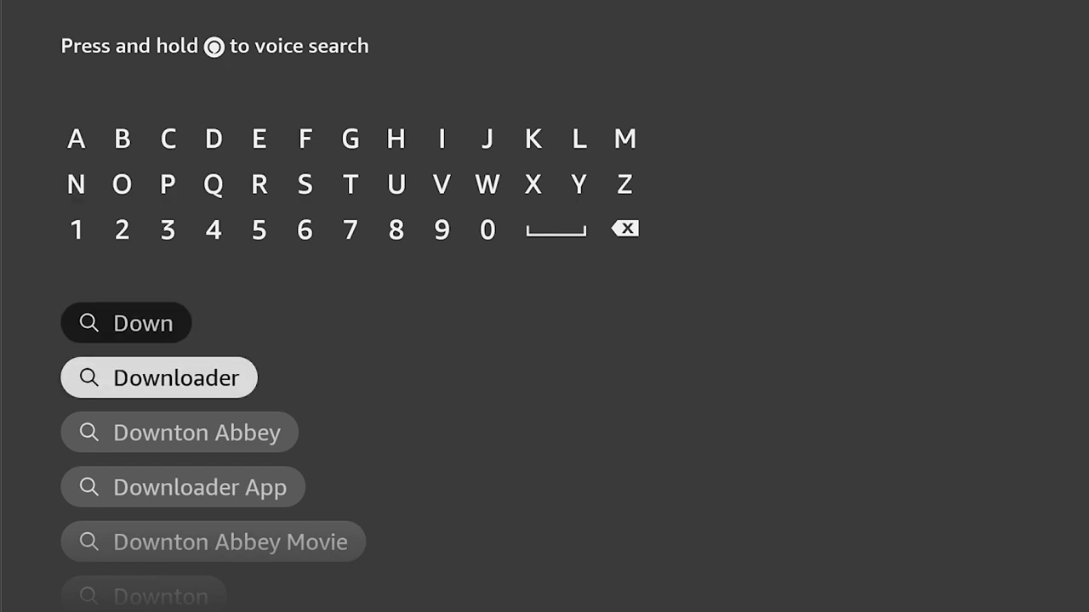
Step: Open the Downloader app page and download it until the button shows Open
{"action": "key", "text": "Return"}
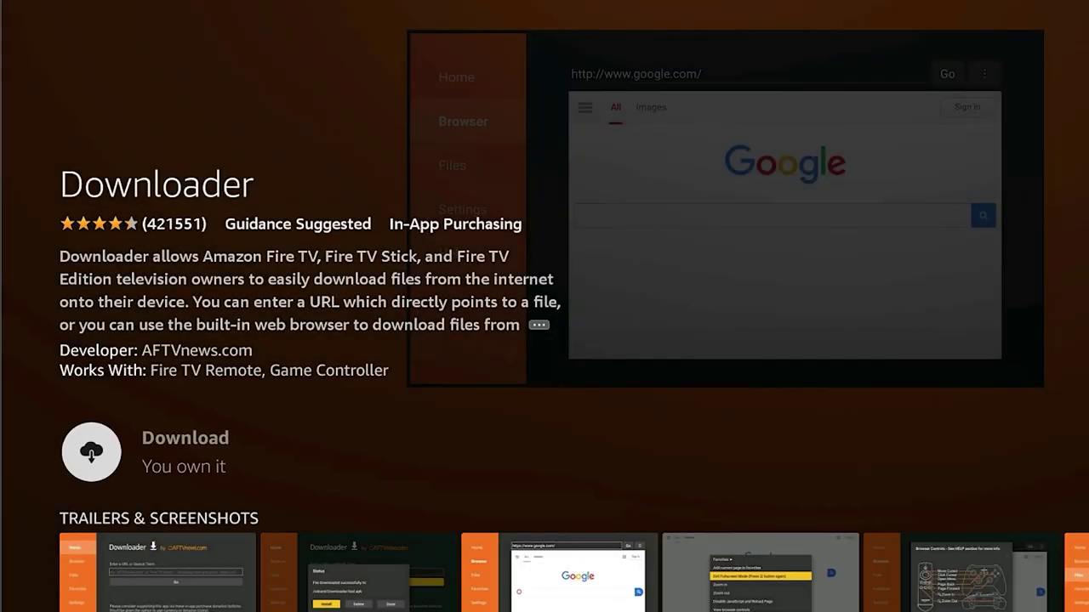
{"action": "key", "text": "Return"}
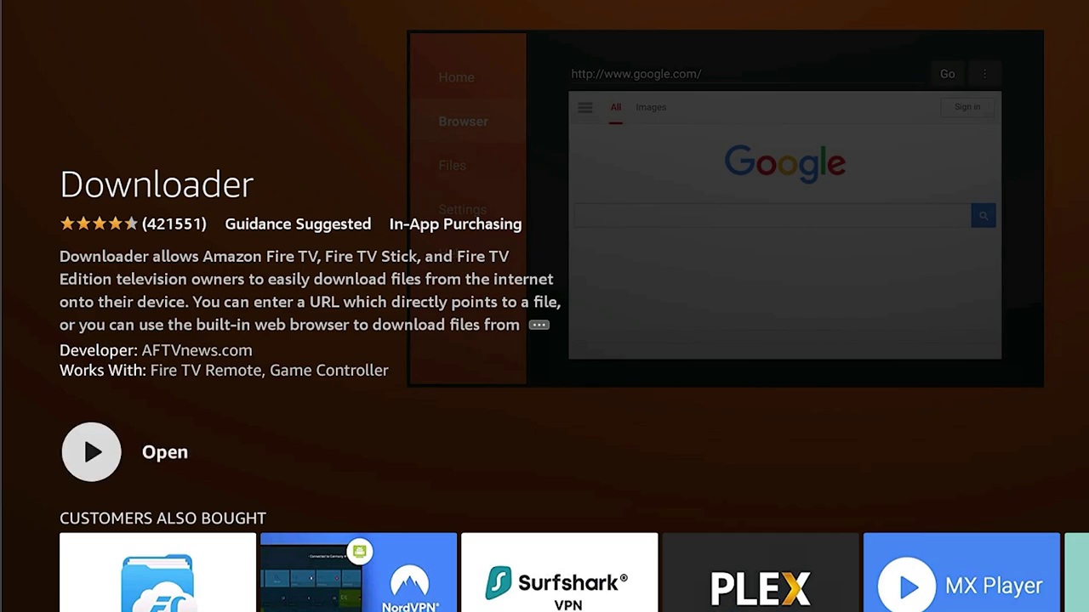
Step: Go to Settings > My Fire TV > Developer options
{"action": "key", "text": "Home"}
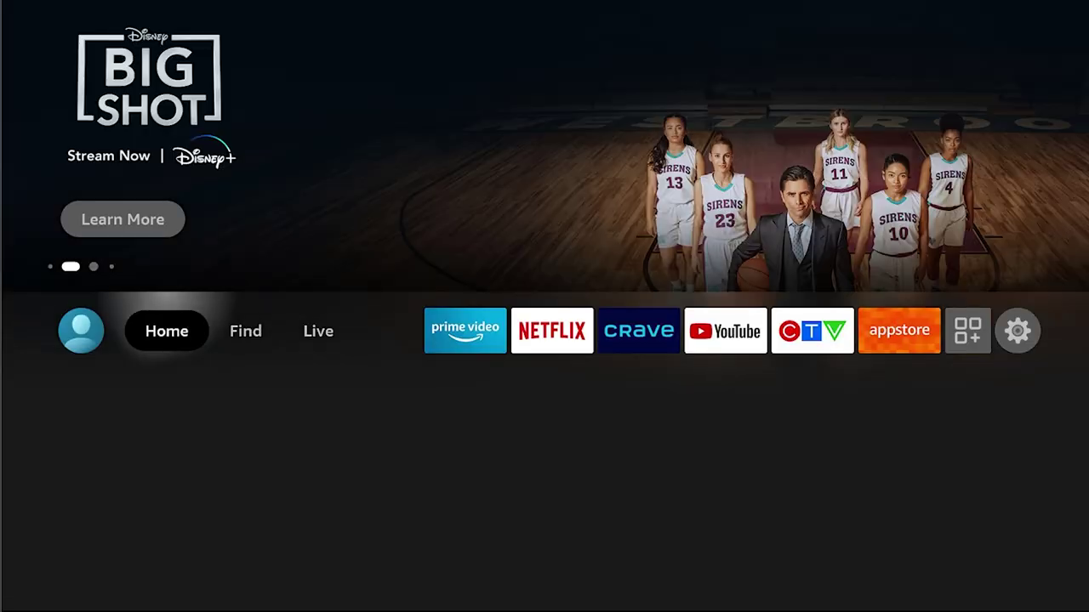
{"action": "key", "text": "Right"}
{"action": "key", "text": "Right"}
{"action": "key", "text": "Right"}
{"action": "key", "text": "Right"}
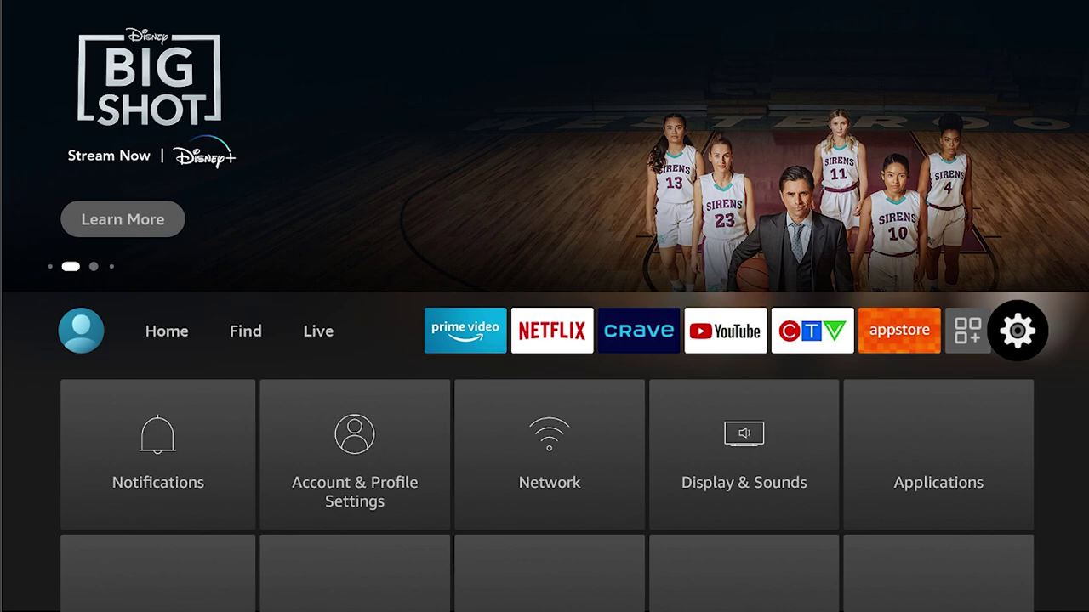
{"action": "key", "text": "Down"}
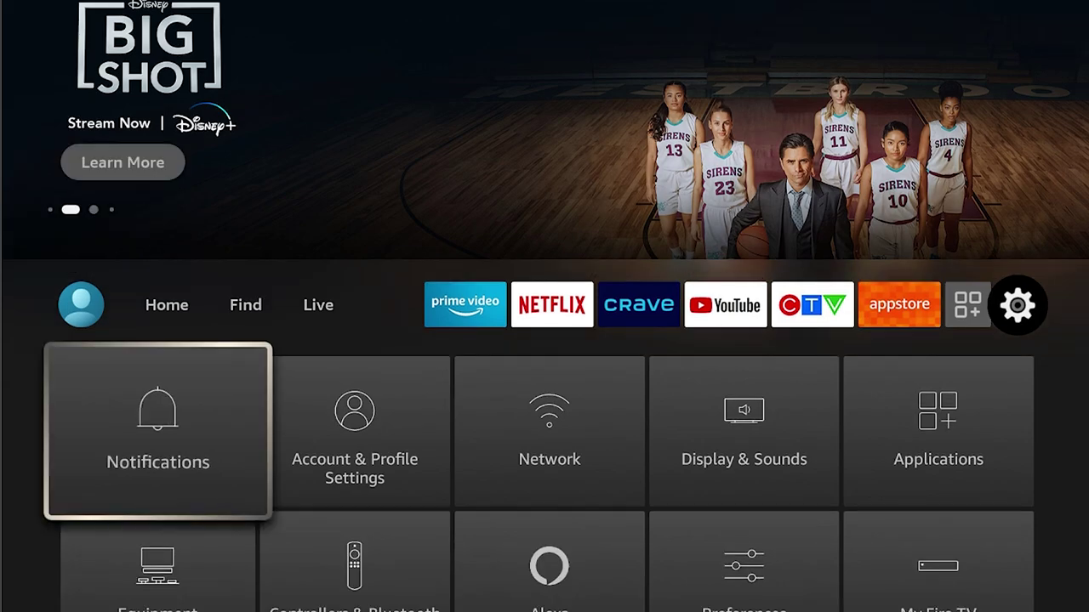
{"action": "key", "text": "Down"}
{"action": "key", "text": "Right"}
{"action": "key", "text": "Right"}
{"action": "key", "text": "Right"}
{"action": "key", "text": "Right"}
{"action": "key", "text": "Right"}
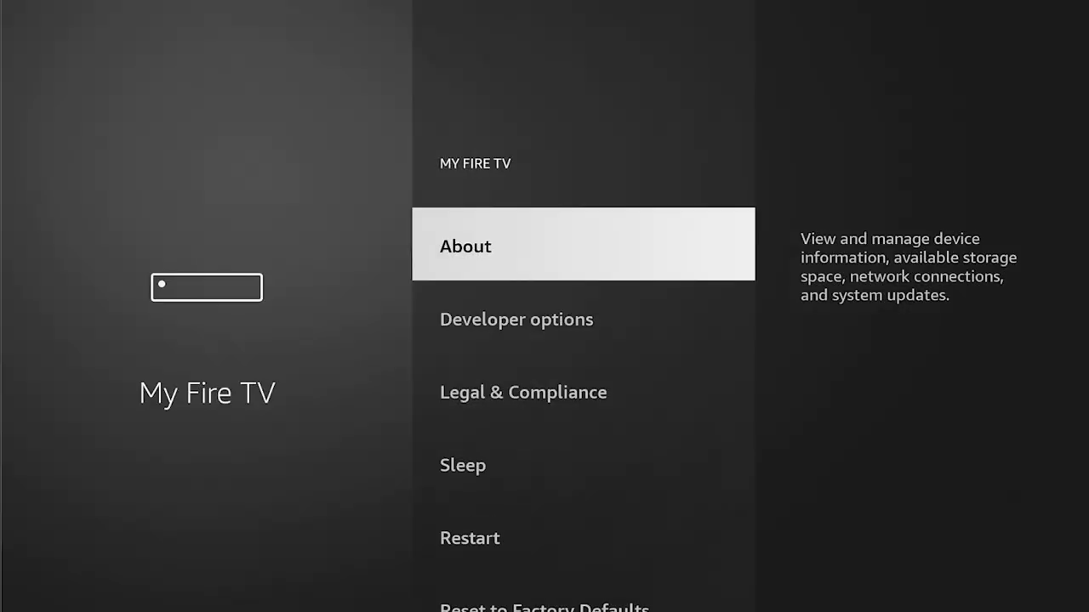
{"action": "key", "text": "Down"}
{"action": "key", "text": "Down"}
{"action": "key", "text": "Up"}
{"action": "key", "text": "Return"}
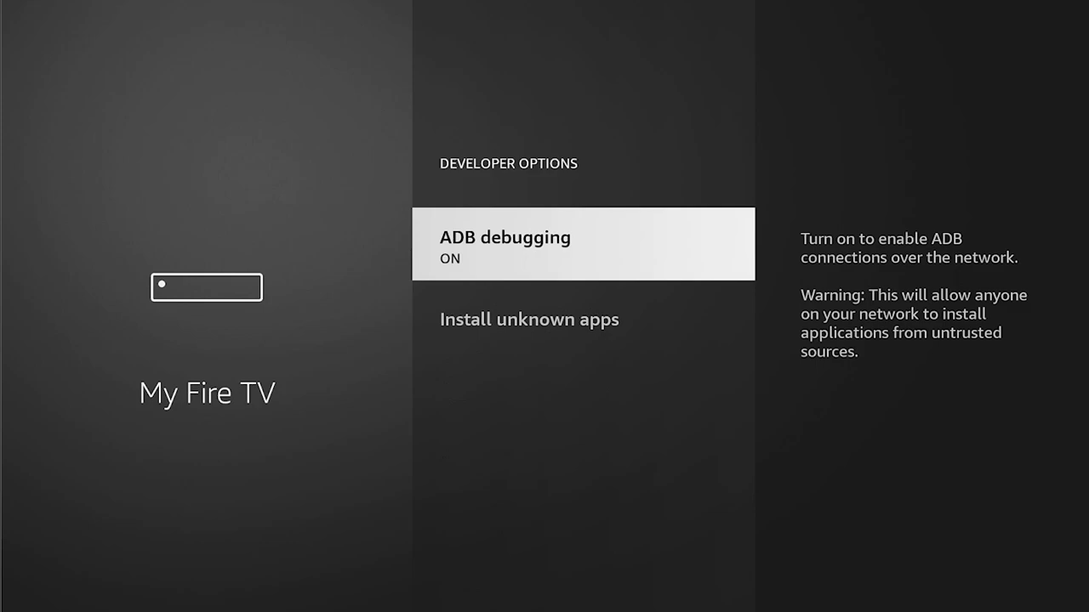
Step: Allow Downloader to install unknown apps
{"action": "key", "text": "Down"}
{"action": "key", "text": "Return"}
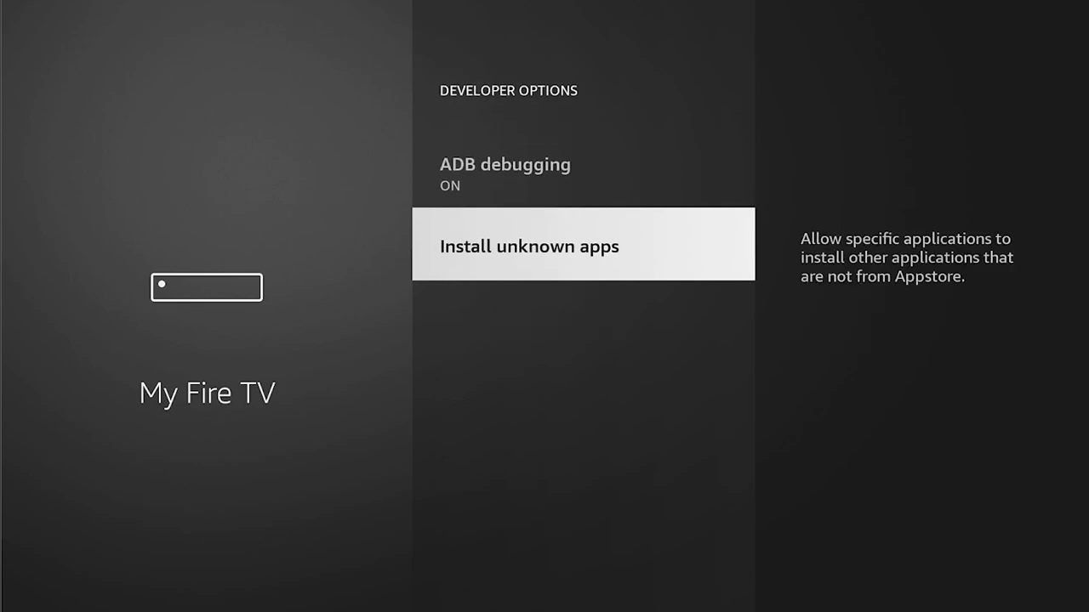
{"action": "key", "text": "Return"}
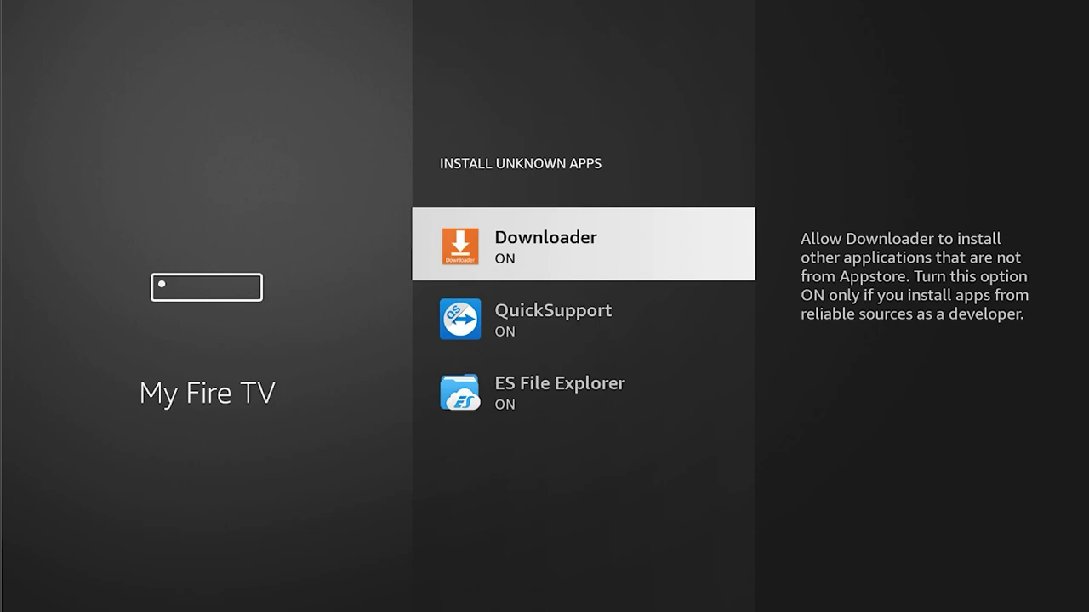
Step: Toggle ADB debugging off and back on so it ends ON
{"action": "key", "text": "Escape"}
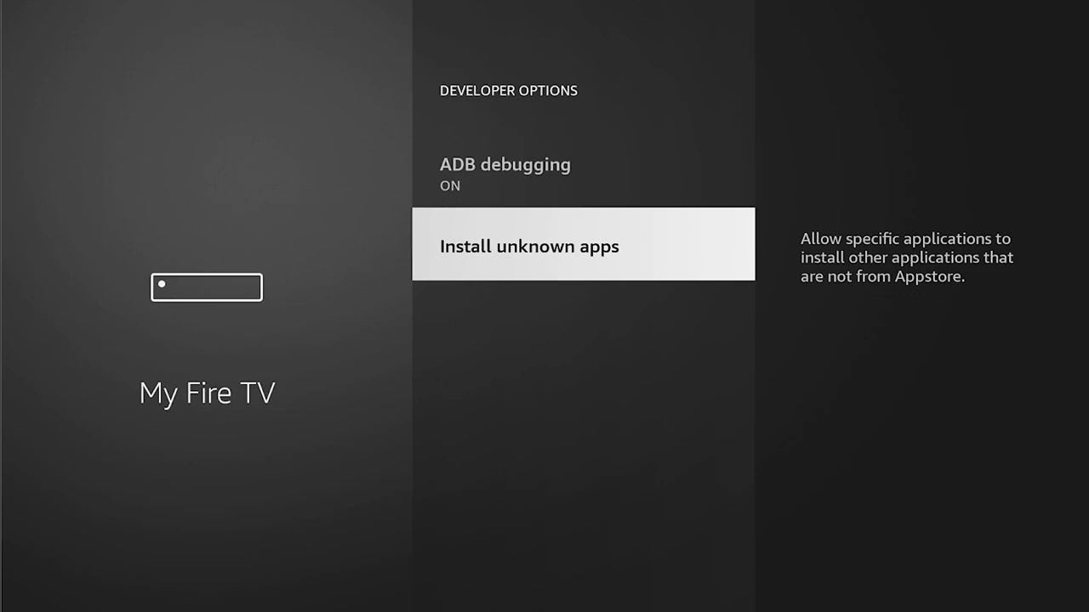
{"action": "key", "text": "Up"}
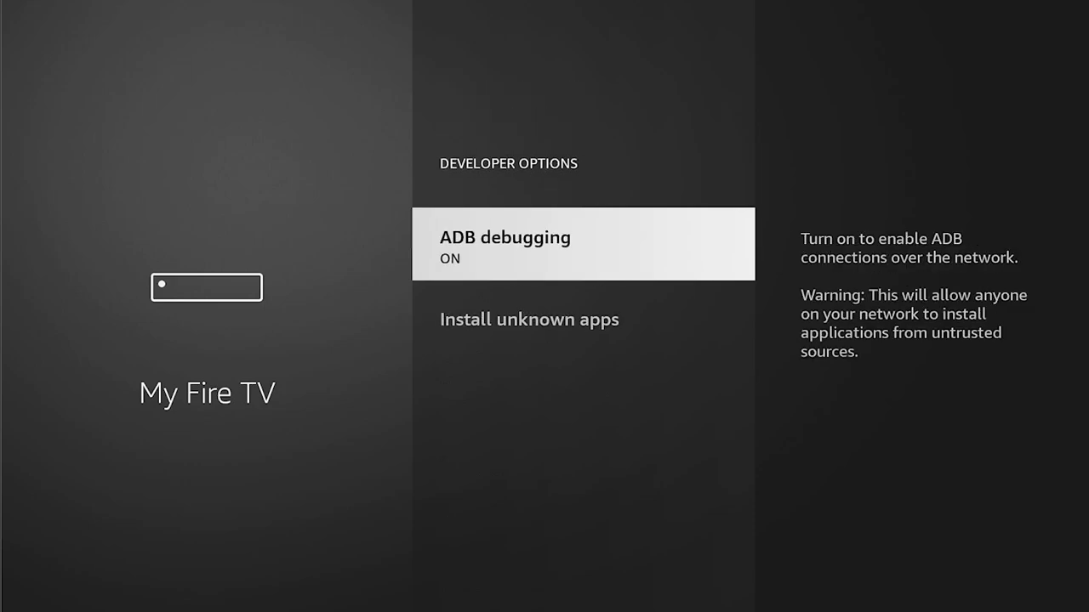
{"action": "key", "text": "Return"}
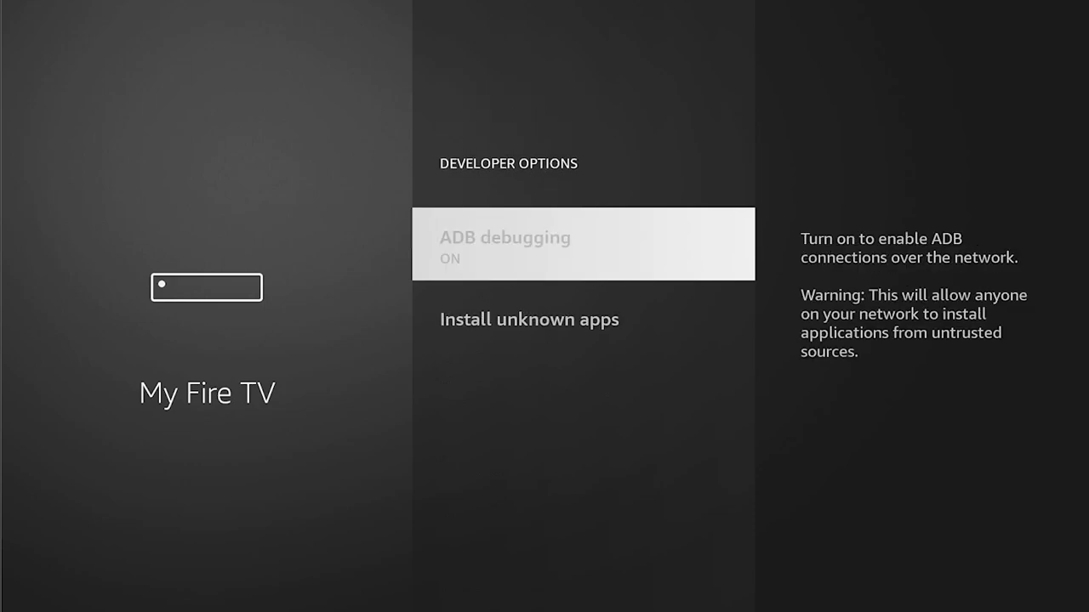
{"action": "key", "text": "Return"}
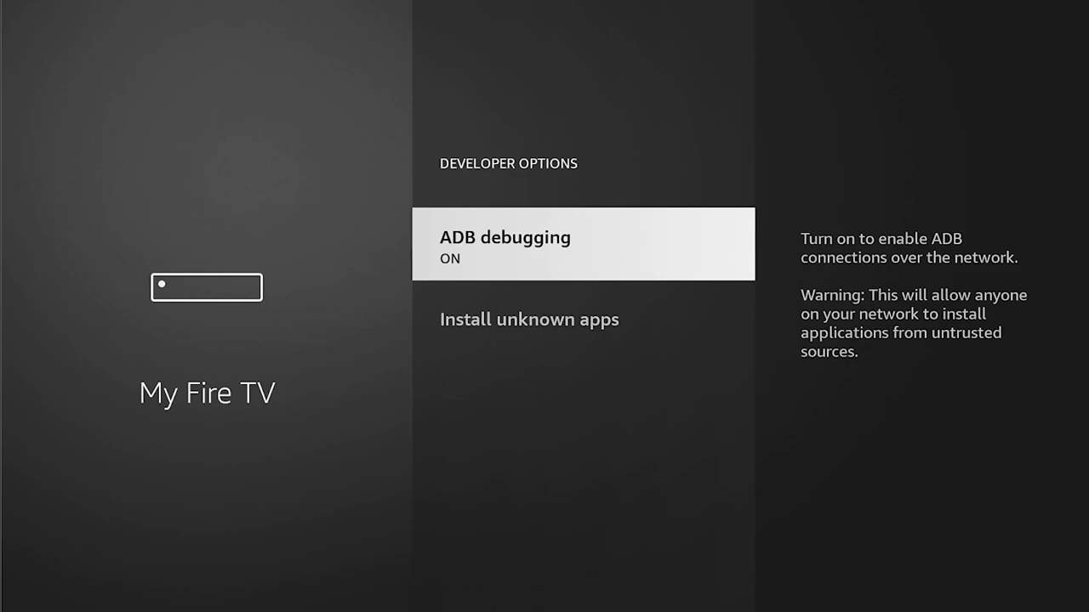
Step: Launch Downloader from Recently Viewed Apps on the home screen
{"action": "key", "text": "Home"}
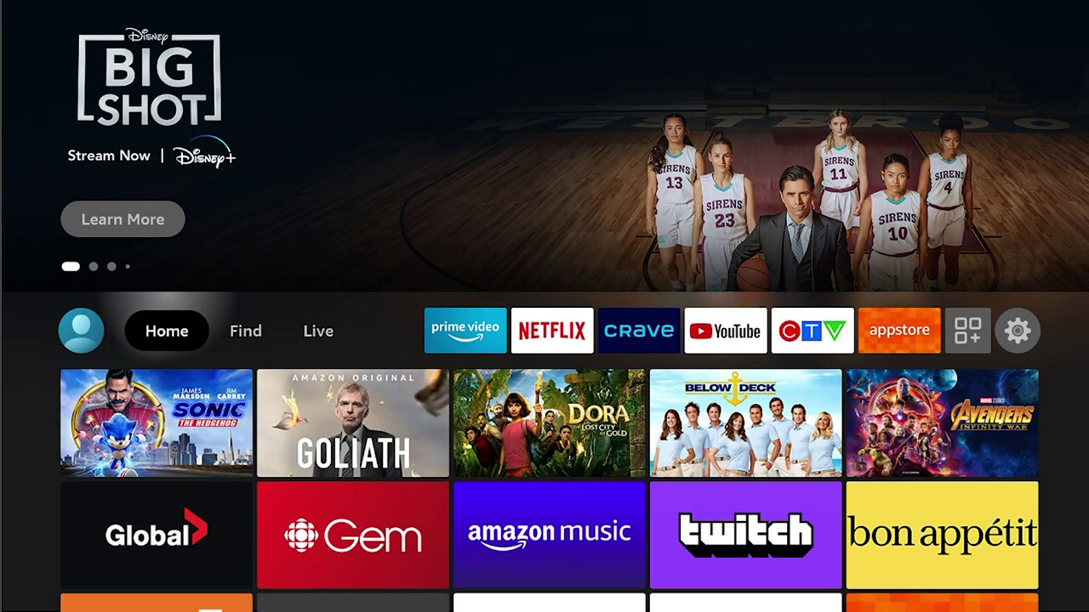
{"action": "key", "text": "Down"}
{"action": "key", "text": "Down"}
{"action": "key", "text": "Down"}
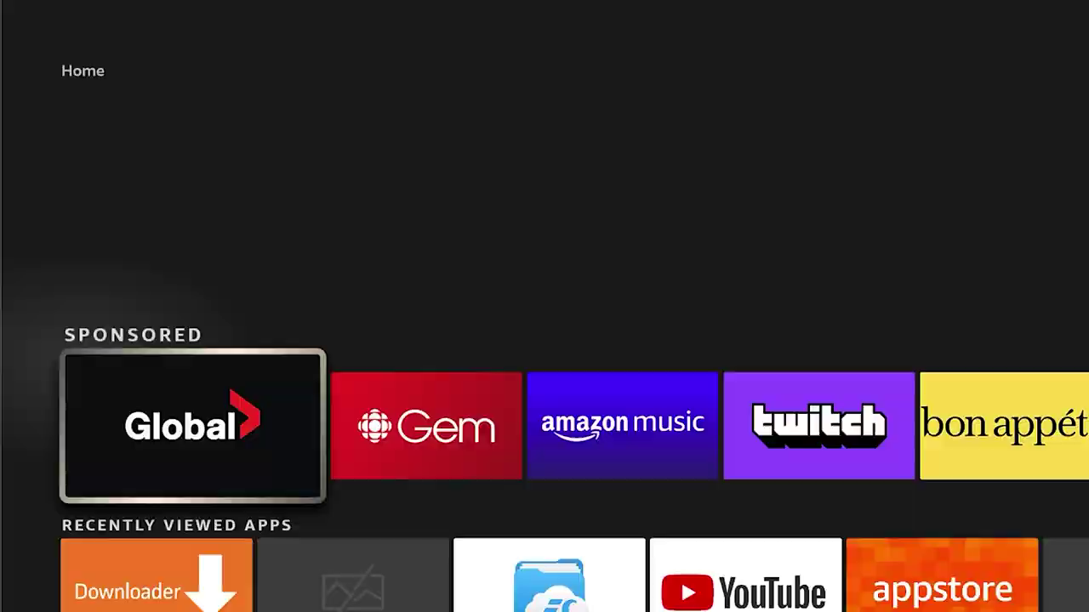
{"action": "key", "text": "Down"}
{"action": "key", "text": "Up"}
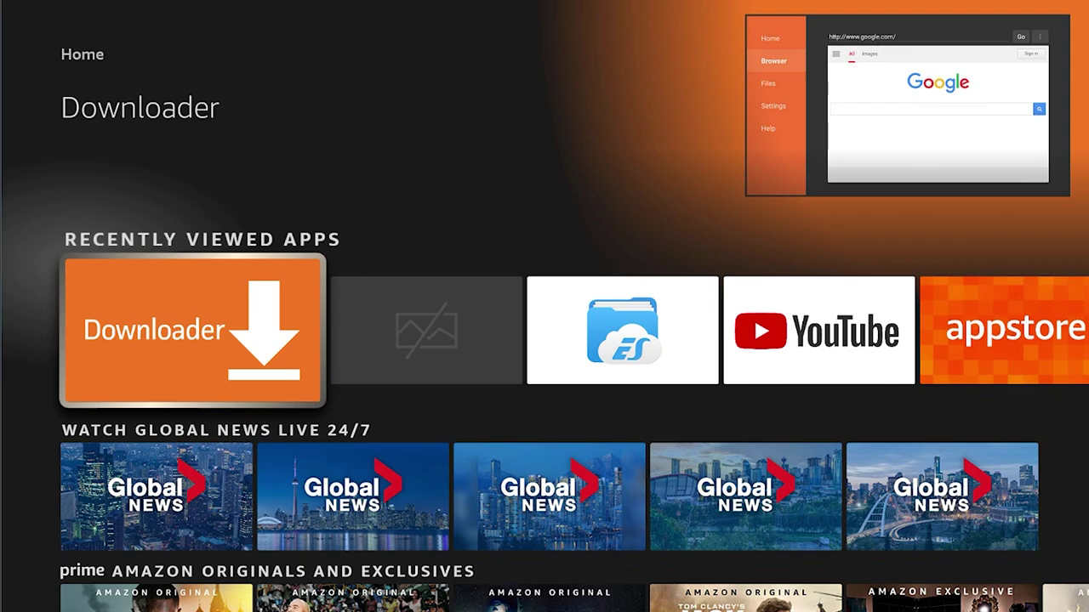
{"action": "key", "text": "Return"}
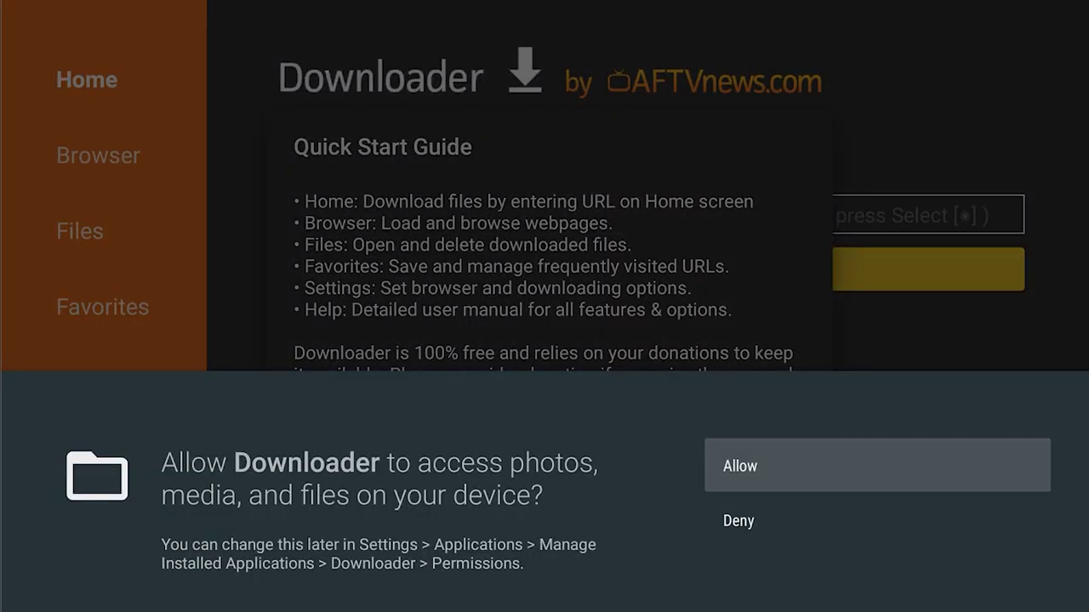
Step: Allow Downloader media and file access and dismiss the Quick Start Guide
{"action": "key", "text": "Return"}
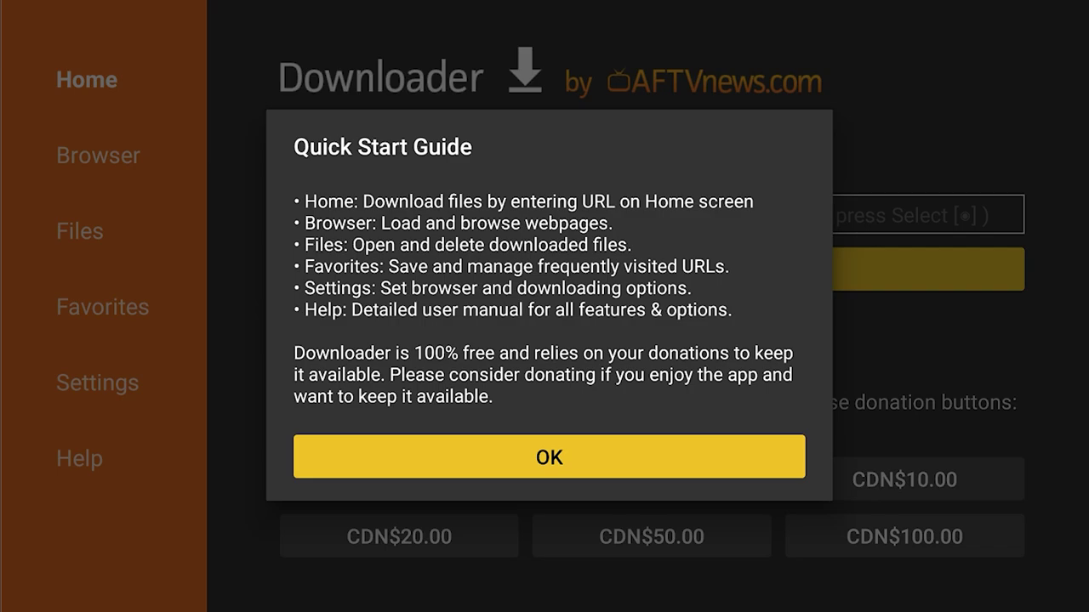
{"action": "key", "text": "Return"}
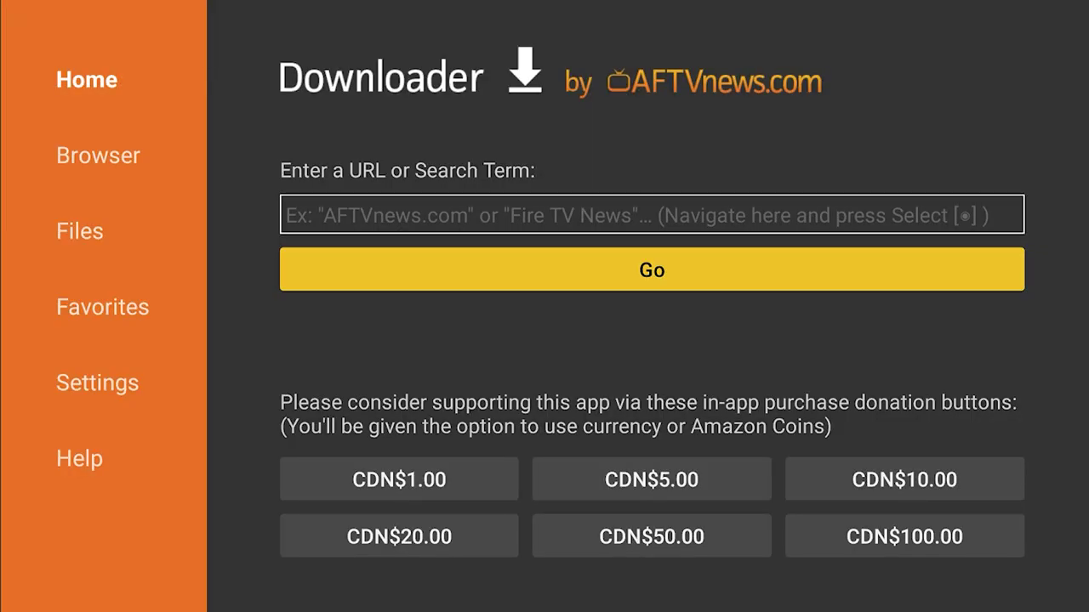
{"action": "key", "text": "Down"}
Step: Type 'mouse ' into the URL/Search field with the on-screen keyboard
{"action": "key", "text": "Up"}
{"action": "key", "text": "Up"}
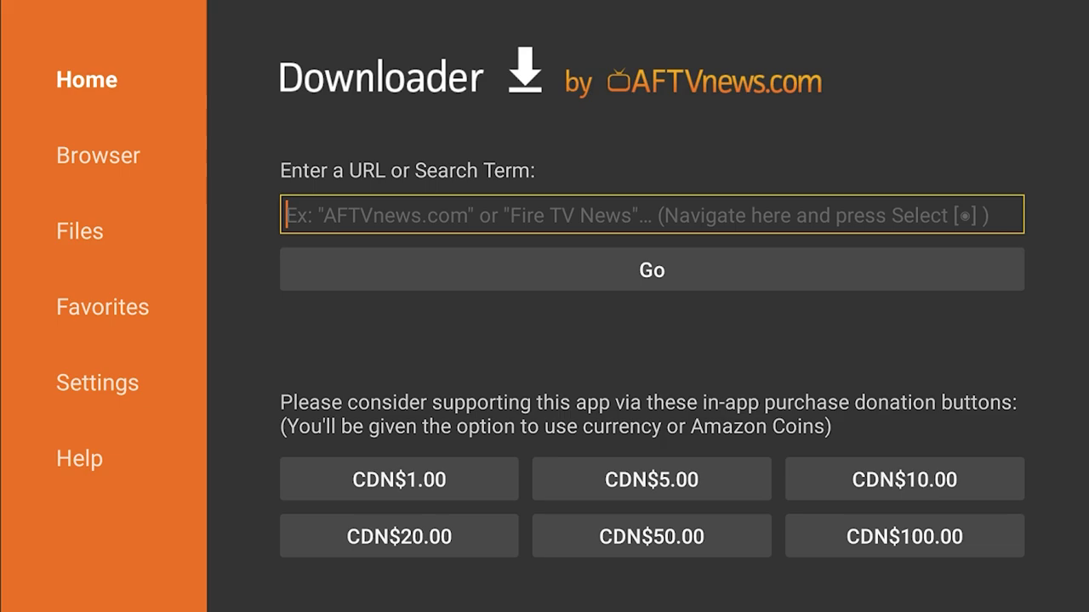
{"action": "key", "text": "Return"}
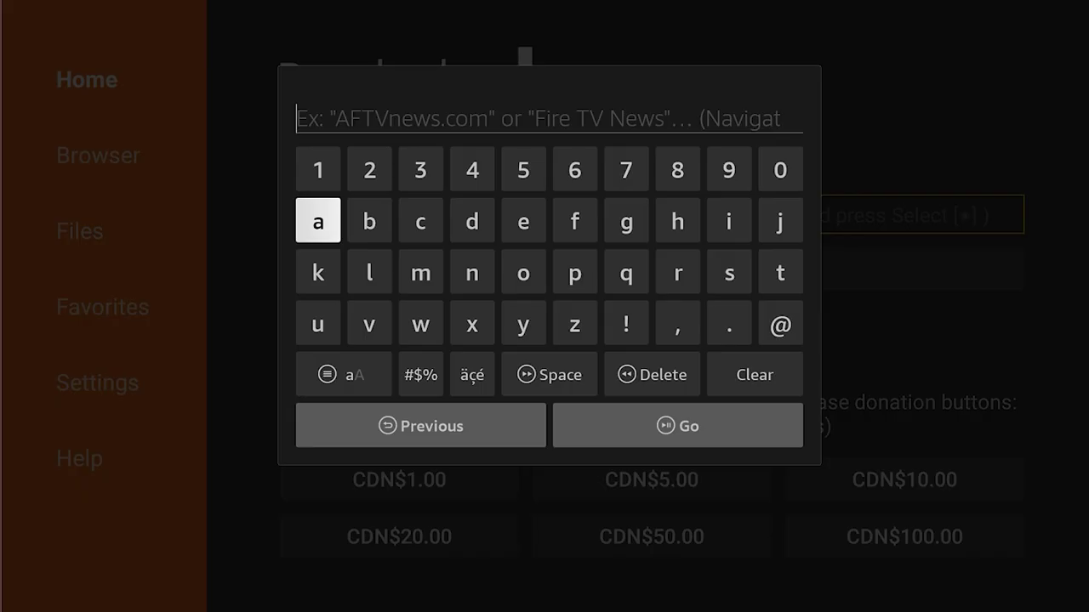
{"action": "key", "text": "Down"}
{"action": "key", "text": "Right"}
{"action": "key", "text": "Right"}
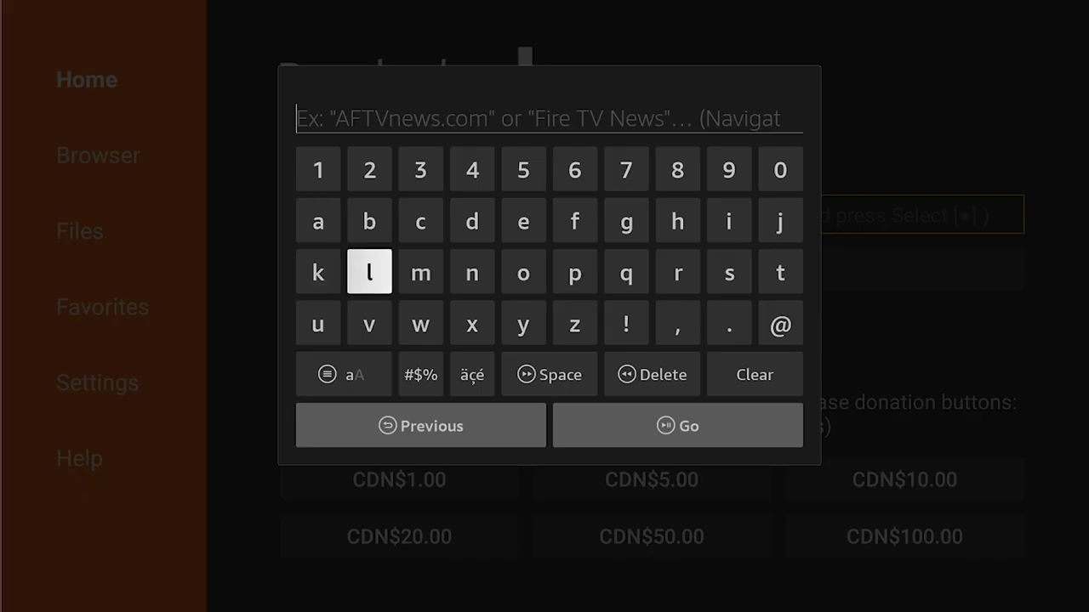
{"action": "key", "text": "Return"}
{"action": "key", "text": "Right"}
{"action": "key", "text": "Right"}
{"action": "key", "text": "Return"}
{"action": "key", "text": "Left"}
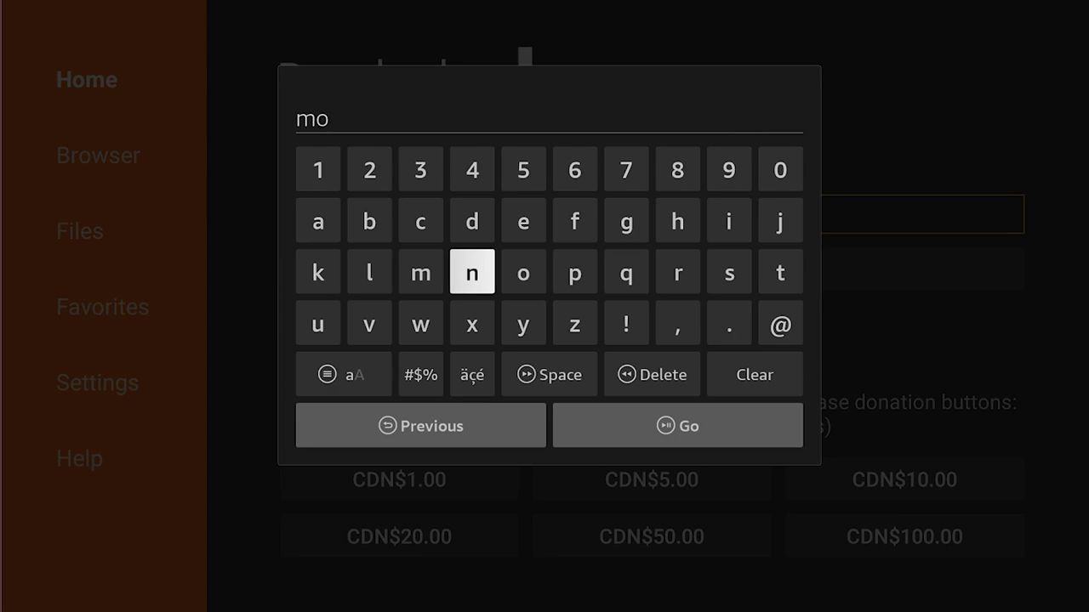
{"action": "key", "text": "Left"}
{"action": "key", "text": "Left"}
{"action": "key", "text": "Left"}
{"action": "key", "text": "Down"}
{"action": "key", "text": "Return"}
{"action": "key", "text": "Right"}
{"action": "key", "text": "Right"}
{"action": "key", "text": "Right"}
{"action": "key", "text": "Right"}
{"action": "key", "text": "Right"}
{"action": "key", "text": "Right"}
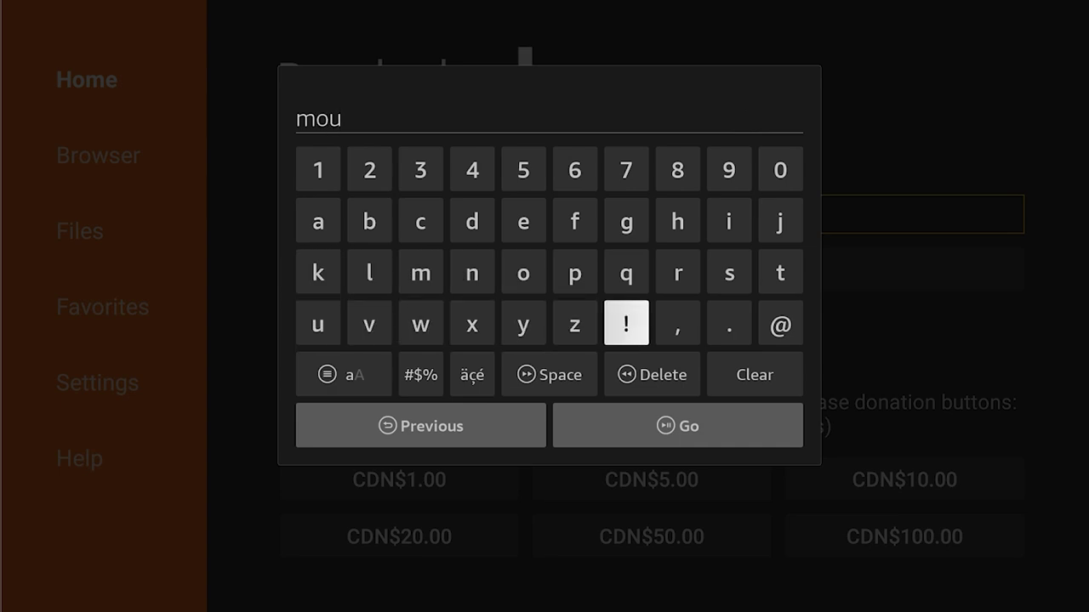
{"action": "key", "text": "Right"}
{"action": "key", "text": "Right"}
{"action": "key", "text": "Up"}
{"action": "key", "text": "Return"}
{"action": "key", "text": "Left"}
{"action": "key", "text": "Left"}
{"action": "key", "text": "Left"}
{"action": "key", "text": "Left"}
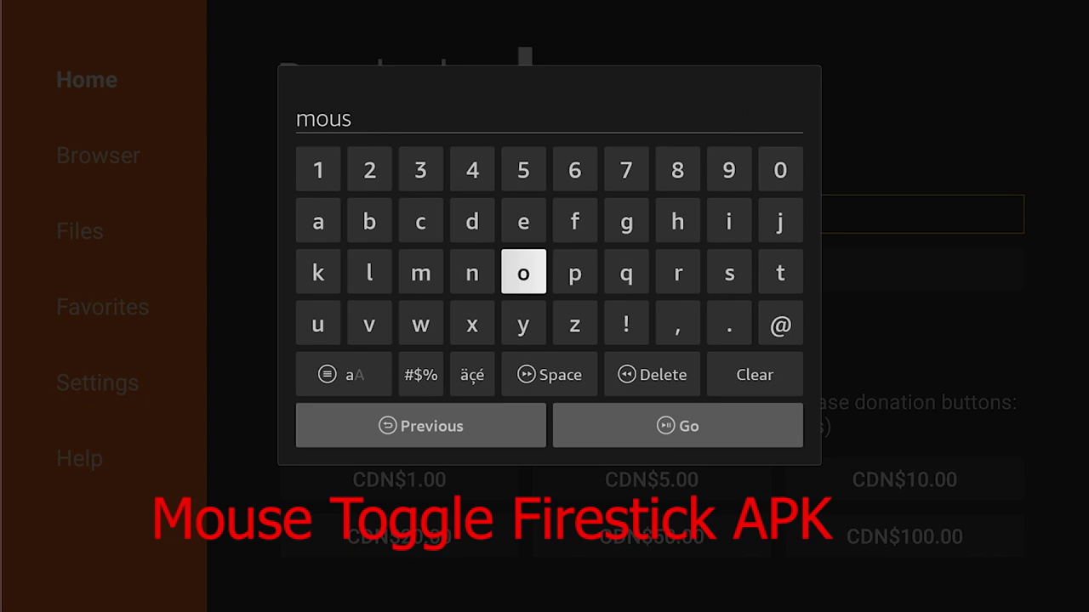
{"action": "key", "text": "Up"}
{"action": "key", "text": "Return"}
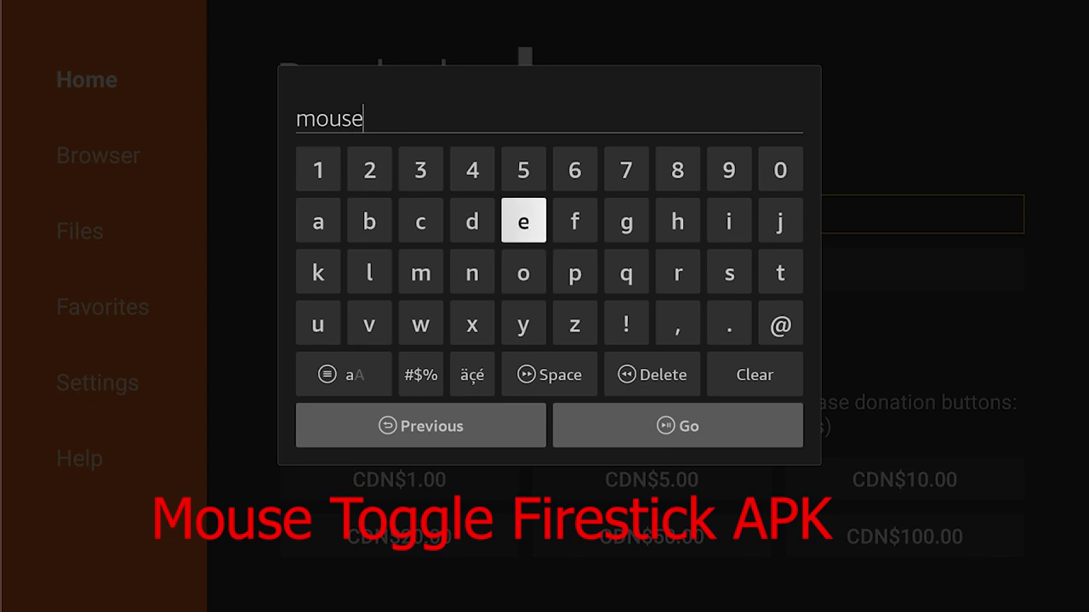
{"action": "key", "text": "Down"}
{"action": "key", "text": "Down"}
{"action": "key", "text": "Down"}
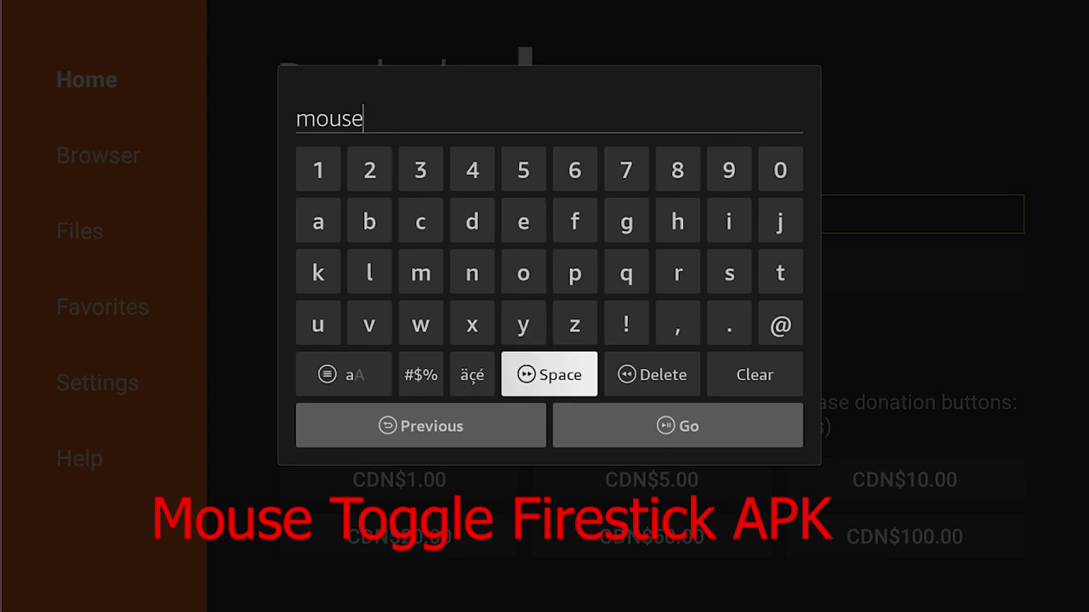
{"action": "key", "text": "Return"}
{"action": "key", "text": "Up"}
{"action": "key", "text": "Up"}
Step: Add 'toggle ' so the search text reads 'mouse toggle '
{"action": "key", "text": "Right"}
{"action": "key", "text": "Right"}
{"action": "key", "text": "Right"}
{"action": "key", "text": "Right"}
{"action": "key", "text": "Right"}
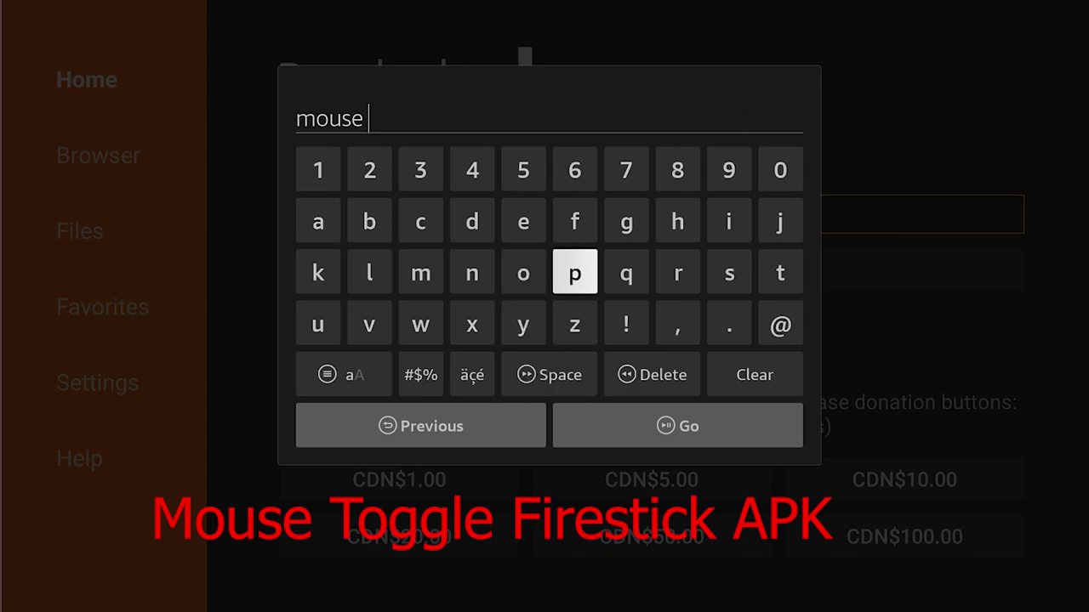
{"action": "key", "text": "Return"}
{"action": "key", "text": "Left"}
{"action": "key", "text": "Left"}
{"action": "key", "text": "Left"}
{"action": "key", "text": "Left"}
{"action": "key", "text": "Left"}
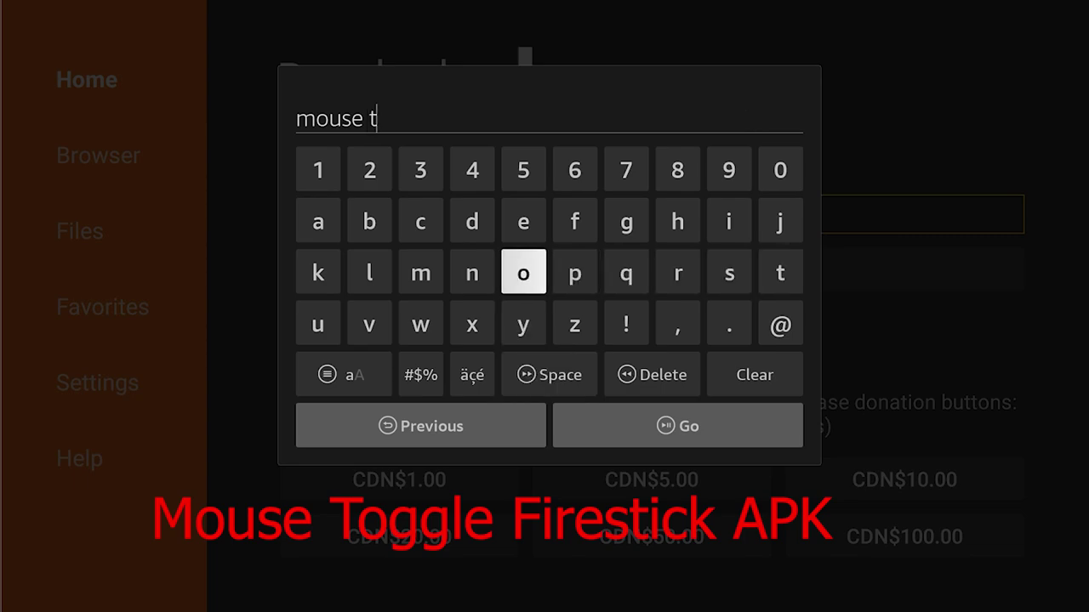
{"action": "key", "text": "Return"}
{"action": "key", "text": "Right"}
{"action": "key", "text": "Right"}
{"action": "key", "text": "Up"}
{"action": "key", "text": "Return"}
{"action": "key", "text": "Return"}
{"action": "key", "text": "Left"}
{"action": "key", "text": "Left"}
{"action": "key", "text": "Left"}
{"action": "key", "text": "Left"}
{"action": "key", "text": "Left"}
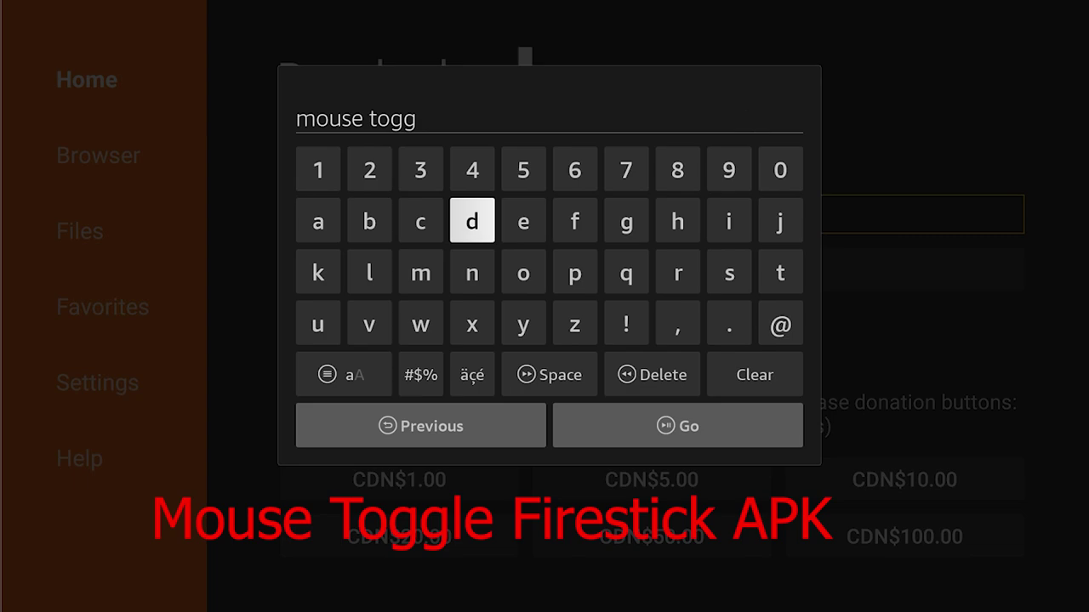
{"action": "key", "text": "Down"}
{"action": "key", "text": "Return"}
{"action": "key", "text": "Right"}
{"action": "key", "text": "Right"}
{"action": "key", "text": "Right"}
{"action": "key", "text": "Up"}
{"action": "key", "text": "Return"}
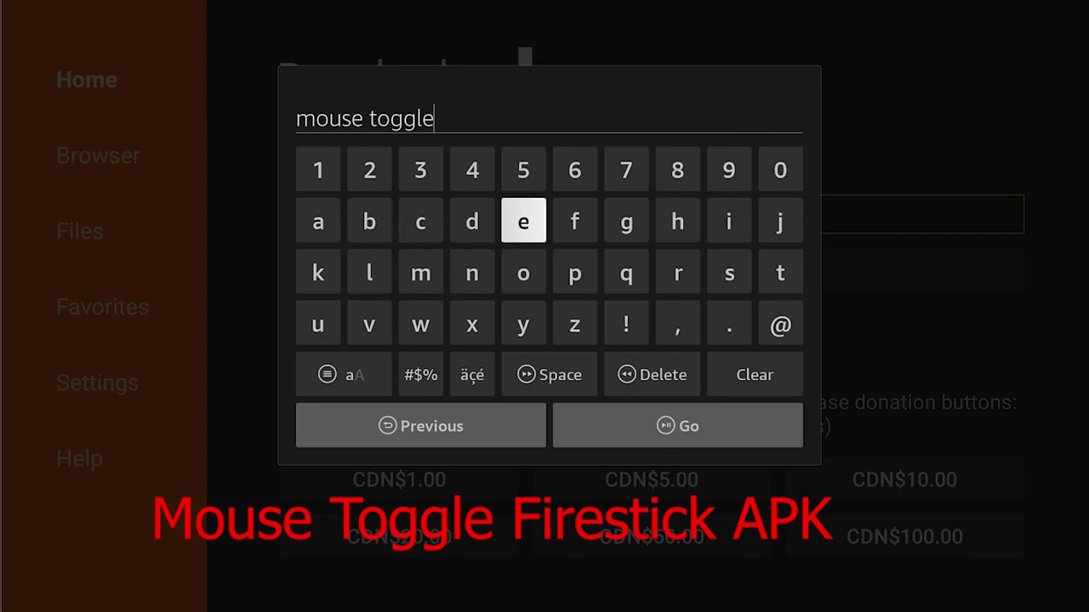
{"action": "key", "text": "Down"}
{"action": "key", "text": "Down"}
{"action": "key", "text": "Down"}
{"action": "key", "text": "Return"}
{"action": "key", "text": "Up"}
{"action": "key", "text": "Up"}
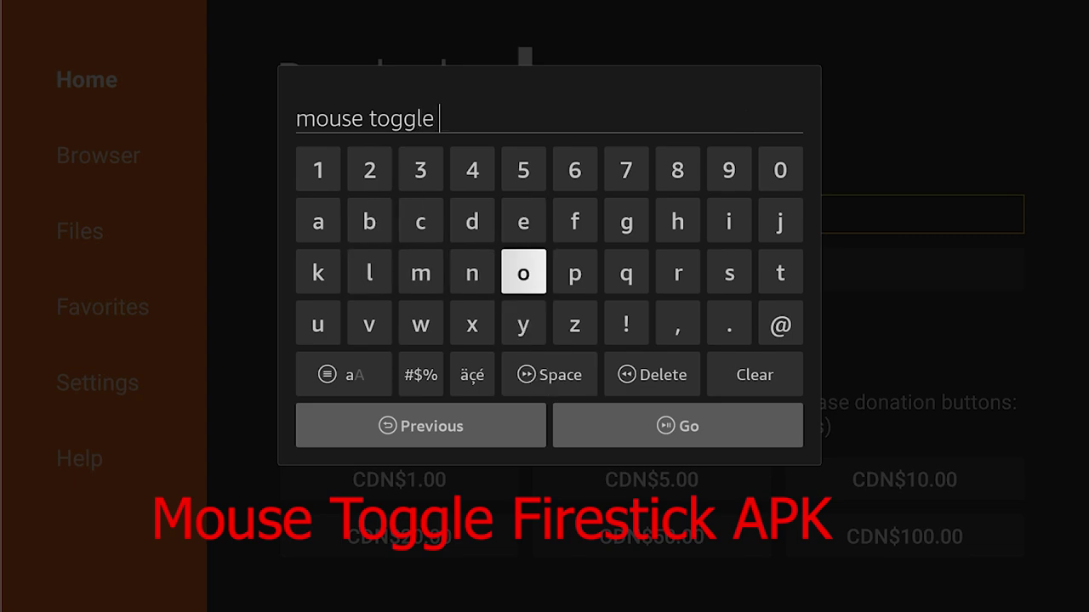
Step: Add 'firestick ' so the text reads 'mouse toggle firestick '
{"action": "key", "text": "Up"}
{"action": "key", "text": "Right"}
{"action": "key", "text": "Return"}
{"action": "key", "text": "Right"}
{"action": "key", "text": "Right"}
{"action": "key", "text": "Right"}
{"action": "key", "text": "Return"}
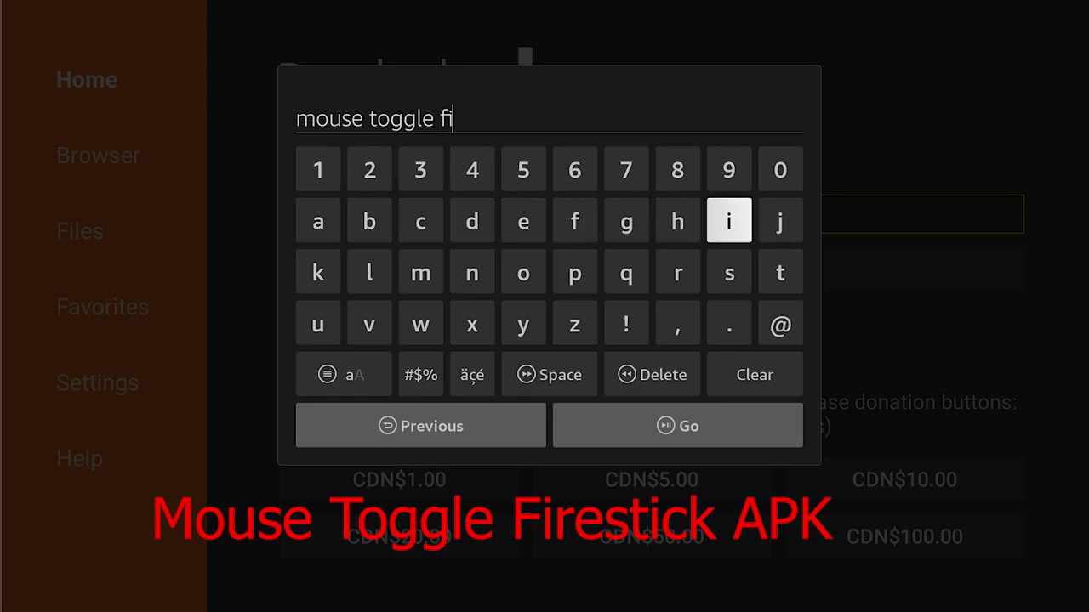
{"action": "key", "text": "Left"}
{"action": "key", "text": "Down"}
{"action": "key", "text": "Return"}
{"action": "key", "text": "Left"}
{"action": "key", "text": "Left"}
{"action": "key", "text": "Left"}
{"action": "key", "text": "Up"}
{"action": "key", "text": "Return"}
{"action": "key", "text": "Down"}
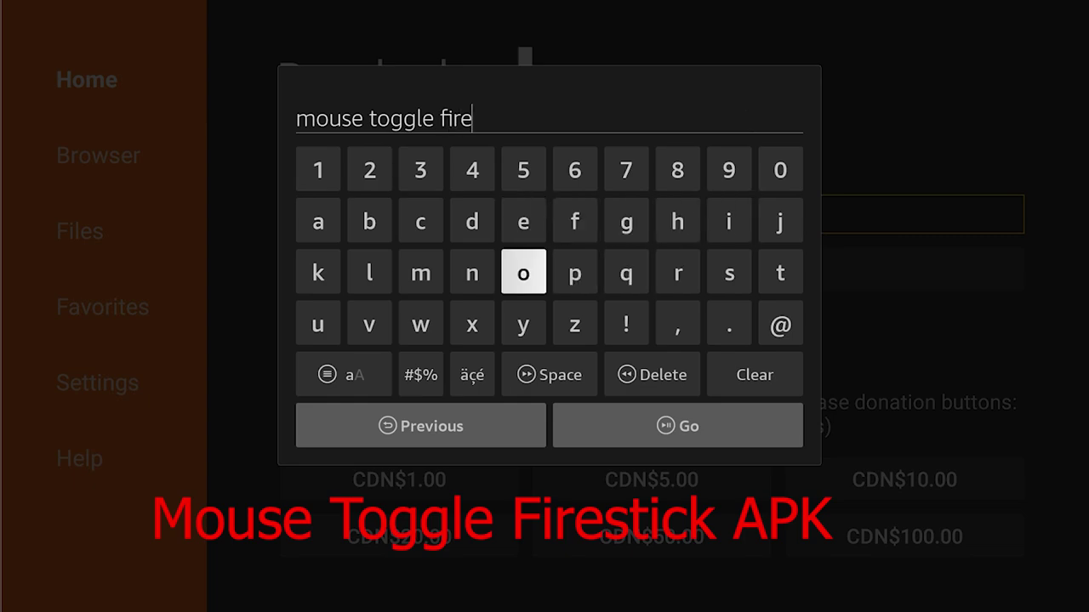
{"action": "key", "text": "Right"}
{"action": "key", "text": "Right"}
{"action": "key", "text": "Right"}
{"action": "key", "text": "Right"}
{"action": "key", "text": "Return"}
{"action": "key", "text": "Right"}
{"action": "key", "text": "Return"}
{"action": "key", "text": "Up"}
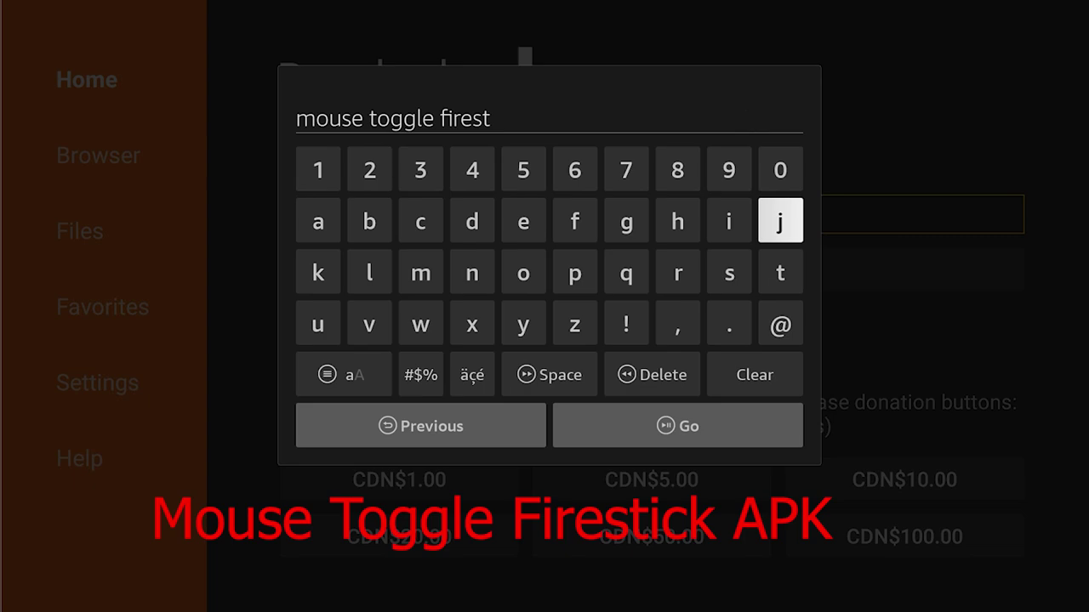
{"action": "key", "text": "Left"}
{"action": "key", "text": "Return"}
{"action": "key", "text": "Left"}
{"action": "key", "text": "Left"}
{"action": "key", "text": "Left"}
{"action": "key", "text": "Left"}
{"action": "key", "text": "Left"}
{"action": "key", "text": "Left"}
{"action": "key", "text": "Return"}
{"action": "key", "text": "Left"}
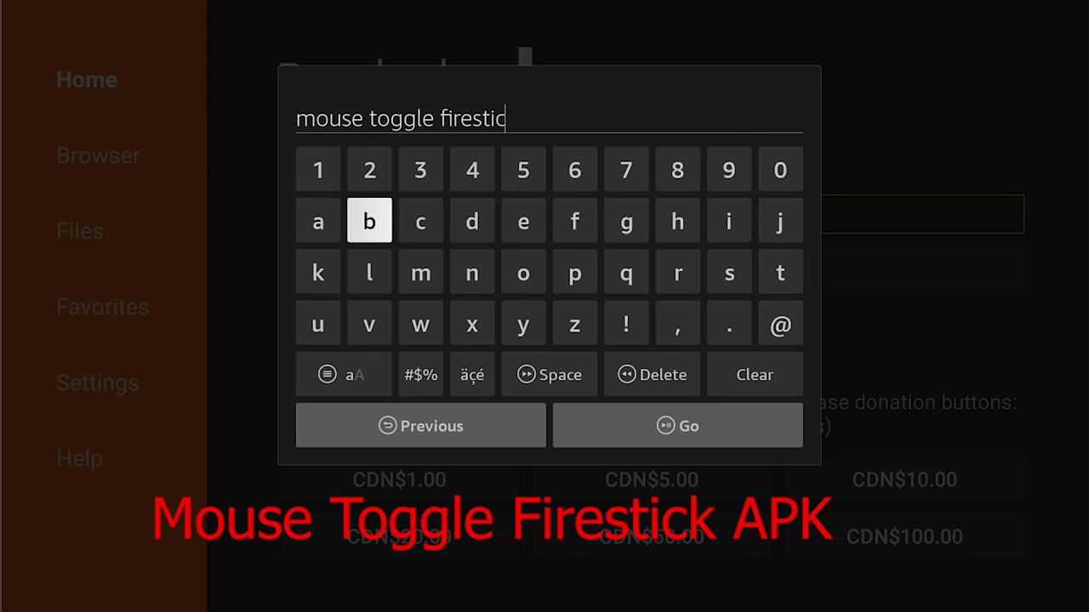
{"action": "key", "text": "Left"}
{"action": "key", "text": "Down"}
{"action": "key", "text": "Return"}
{"action": "key", "text": "Right"}
{"action": "key", "text": "Right"}
{"action": "key", "text": "Right"}
{"action": "key", "text": "Right"}
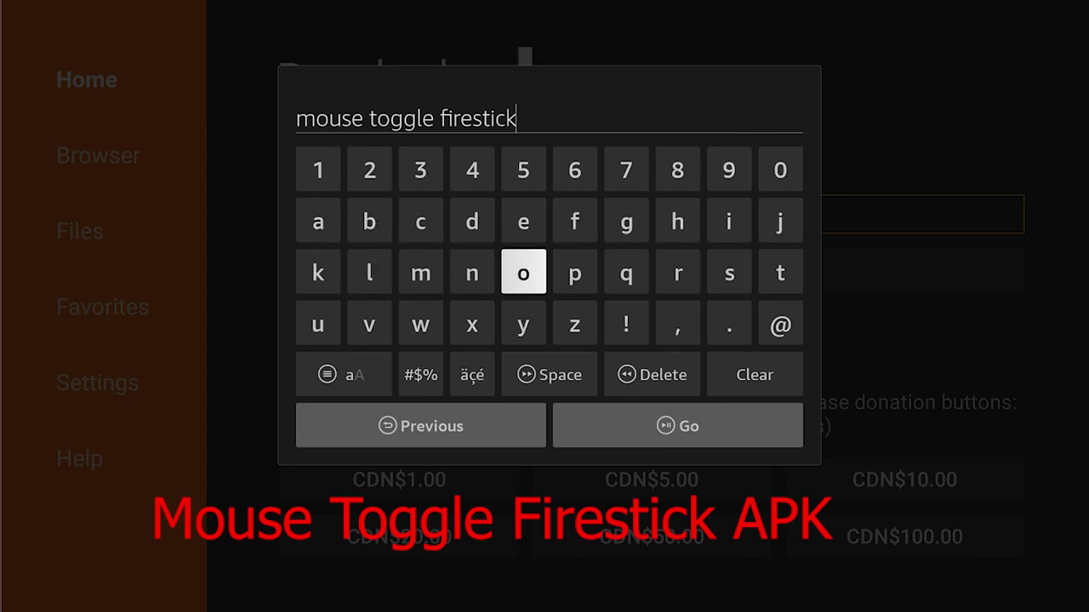
{"action": "key", "text": "Down"}
{"action": "key", "text": "Down"}
{"action": "key", "text": "Return"}
Step: Finish with 'apk' and submit the search 'mouse toggle firestick apk'
{"action": "key", "text": "Up"}
{"action": "key", "text": "Up"}
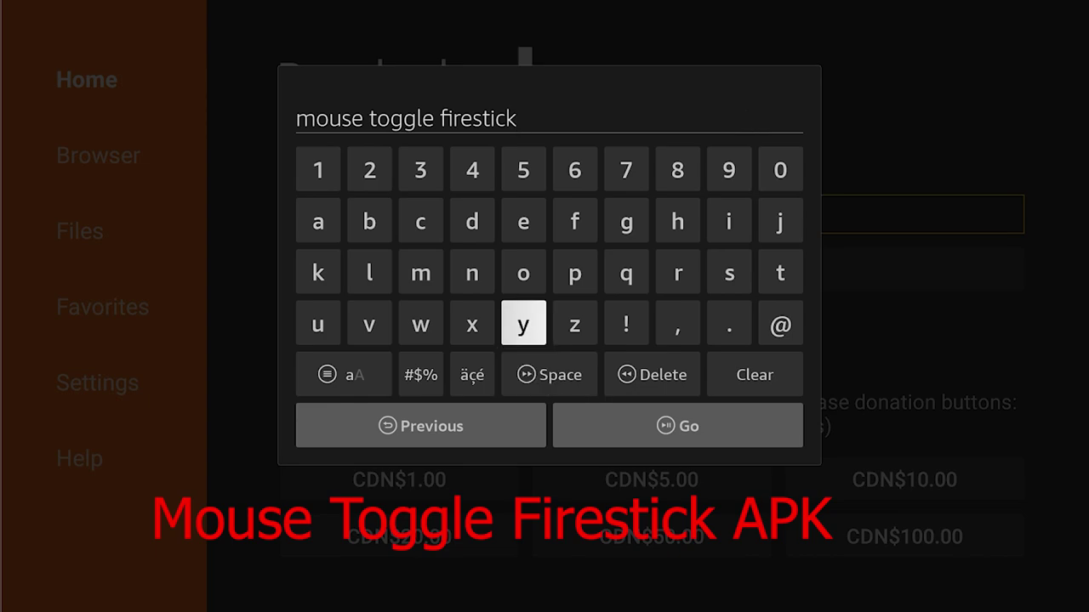
{"action": "key", "text": "Left"}
{"action": "key", "text": "Left"}
{"action": "key", "text": "Left"}
{"action": "key", "text": "Left"}
{"action": "key", "text": "Up"}
{"action": "key", "text": "Return"}
{"action": "key", "text": "Left"}
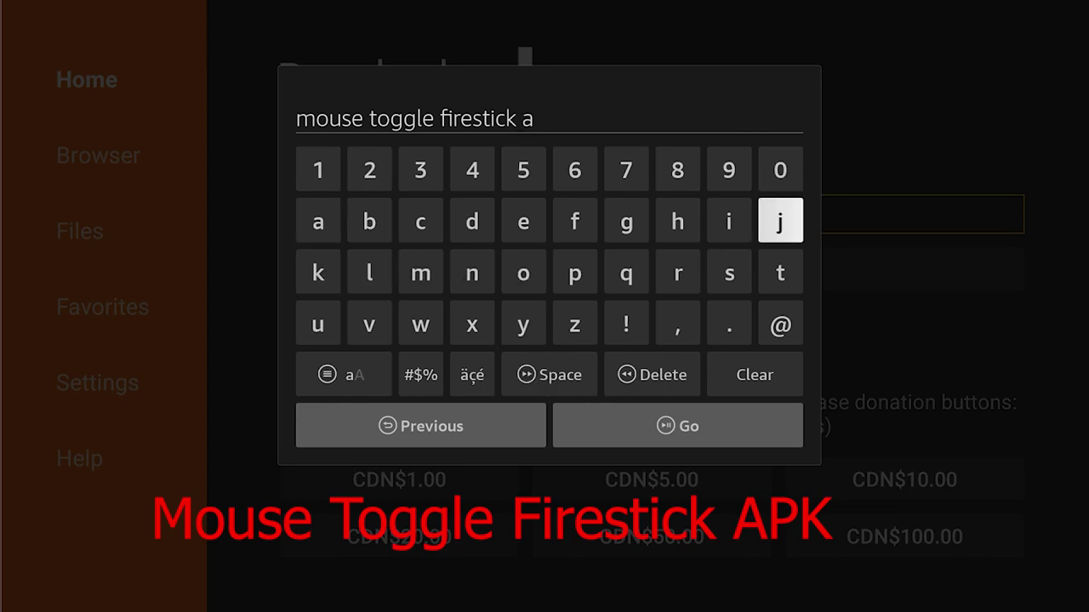
{"action": "key", "text": "Down"}
{"action": "key", "text": "Left"}
{"action": "key", "text": "Left"}
{"action": "key", "text": "Left"}
{"action": "key", "text": "Left"}
{"action": "key", "text": "Return"}
{"action": "key", "text": "Left"}
{"action": "key", "text": "Left"}
{"action": "key", "text": "Left"}
{"action": "key", "text": "Left"}
{"action": "key", "text": "Left"}
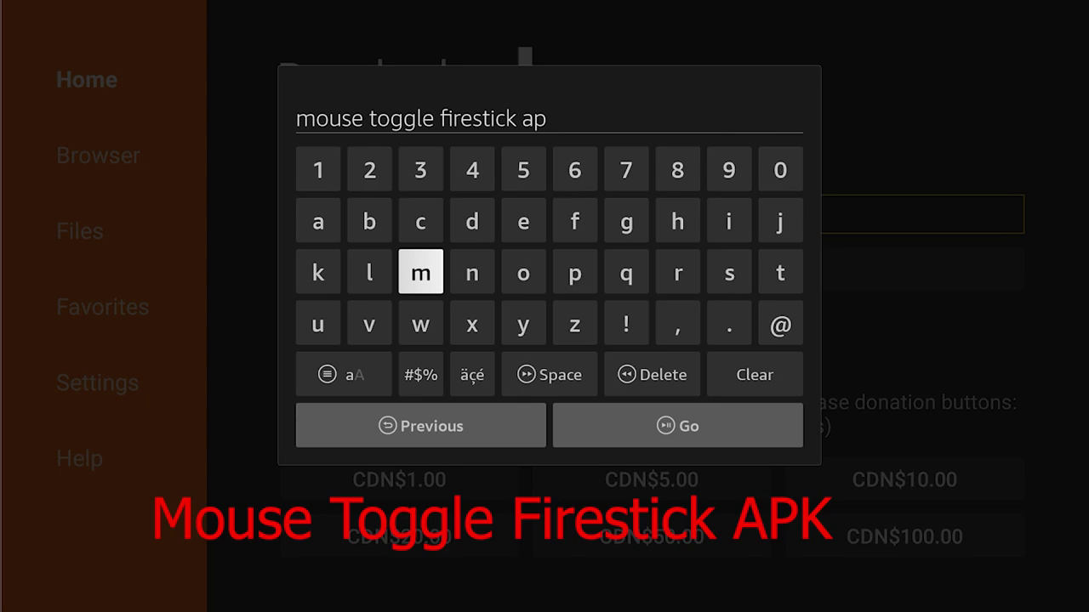
{"action": "key", "text": "Return"}
{"action": "key", "text": "Down"}
{"action": "key", "text": "Down"}
{"action": "key", "text": "Down"}
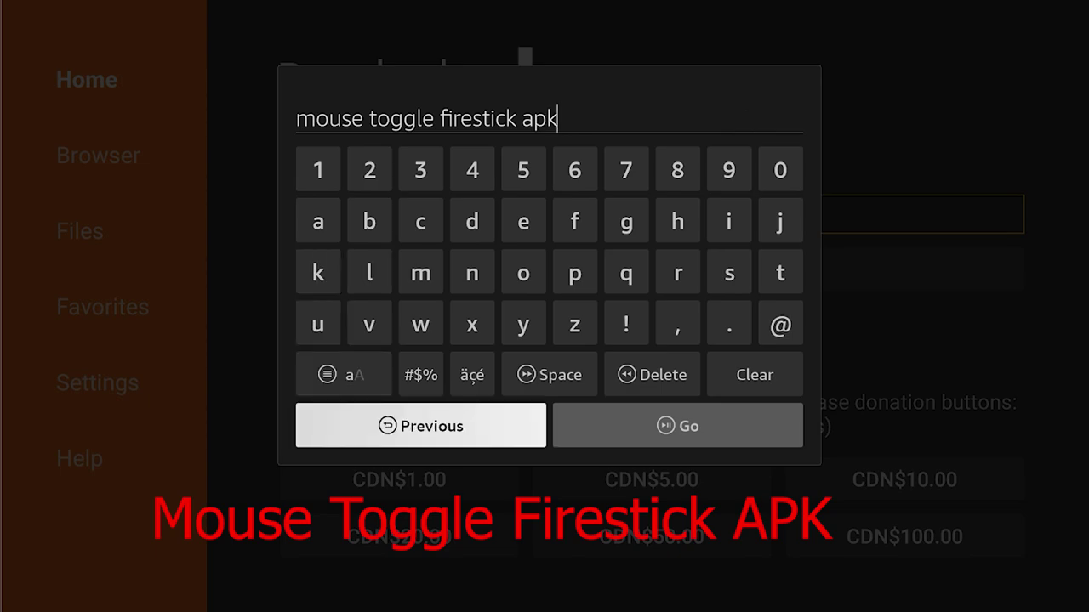
{"action": "key", "text": "Right"}
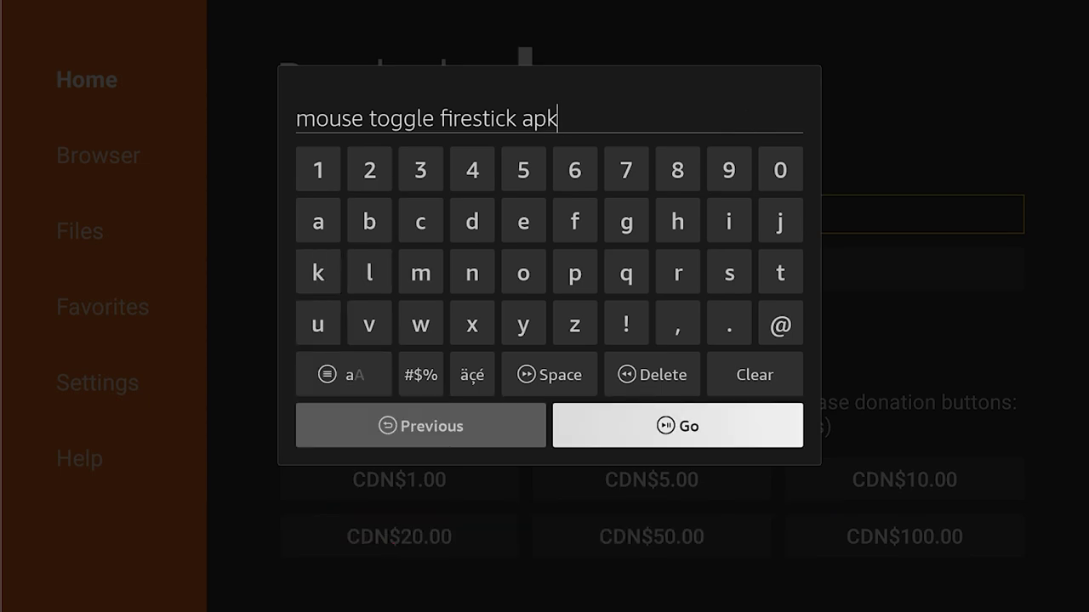
{"action": "key", "text": "Return"}
{"action": "key", "text": "Return"}
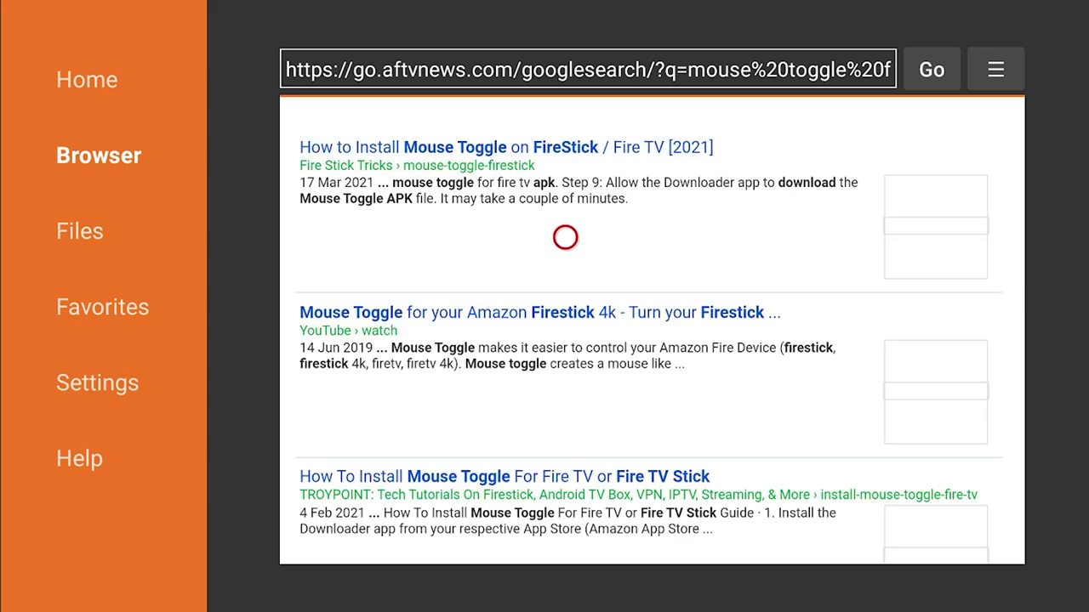
Step: Scroll the results and open the downloadAPK.net 'Download Mouse Toggle for Fire TV 1.04 APK' link
{"action": "scroll", "coordinate": [565, 542], "scroll_direction": "down", "scroll_amount": 5}
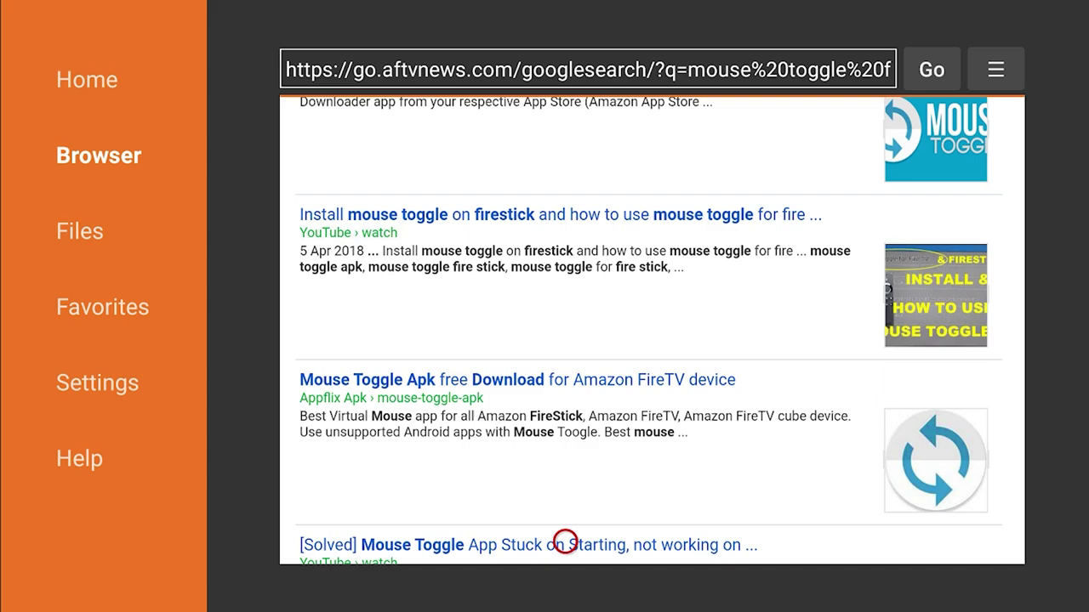
{"action": "scroll", "coordinate": [565, 542], "scroll_direction": "down", "scroll_amount": 3}
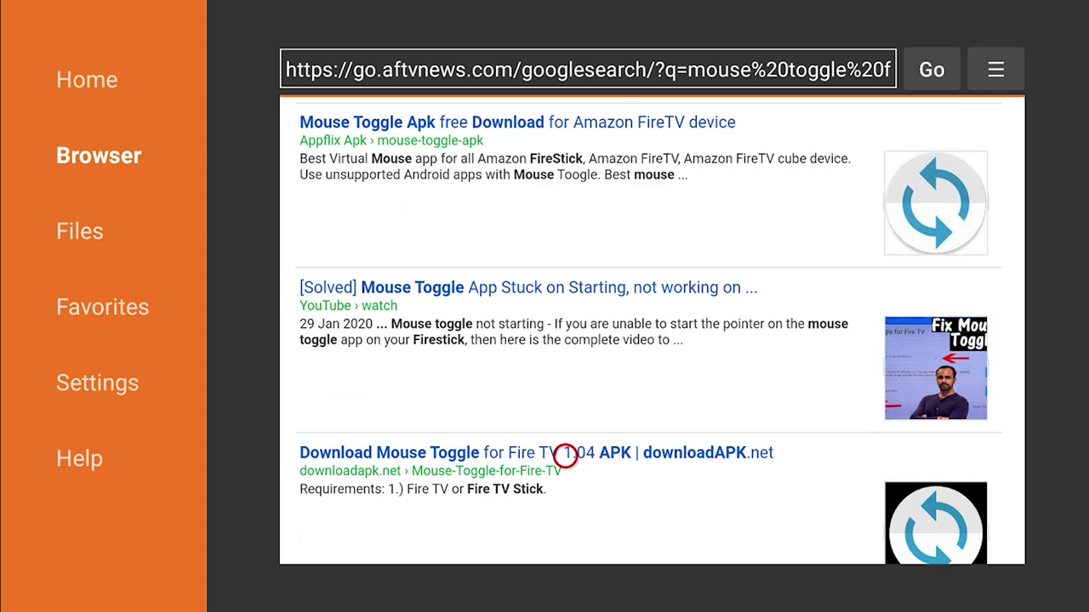
{"action": "left_click", "coordinate": [564, 456]}
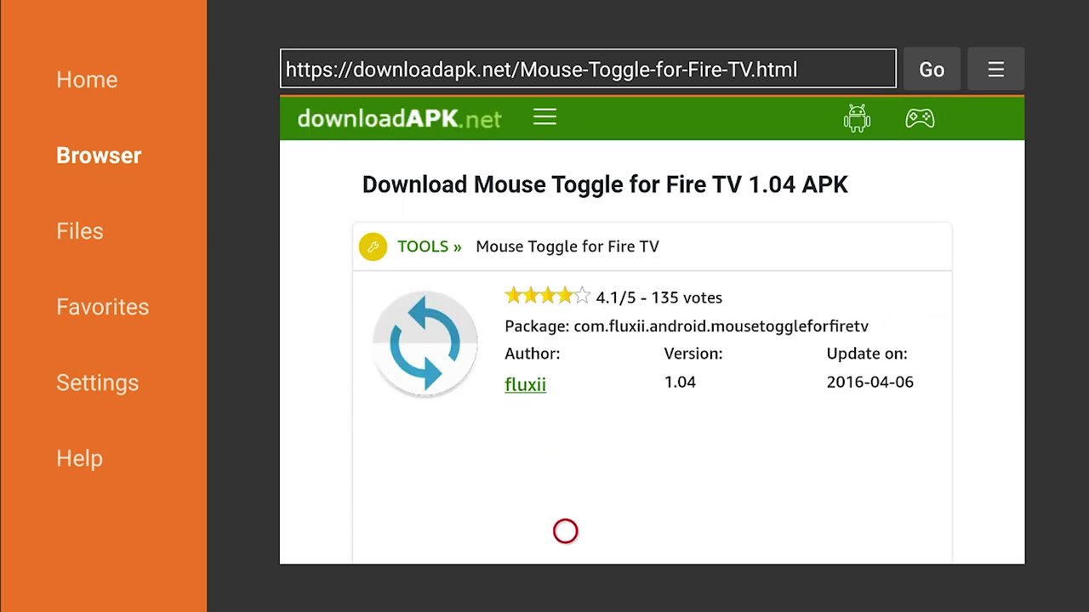
Step: Follow 'Download APK now' and download the 1.15MB Mouse Toggle APK
{"action": "scroll", "coordinate": [566, 536], "scroll_direction": "down", "scroll_amount": 5}
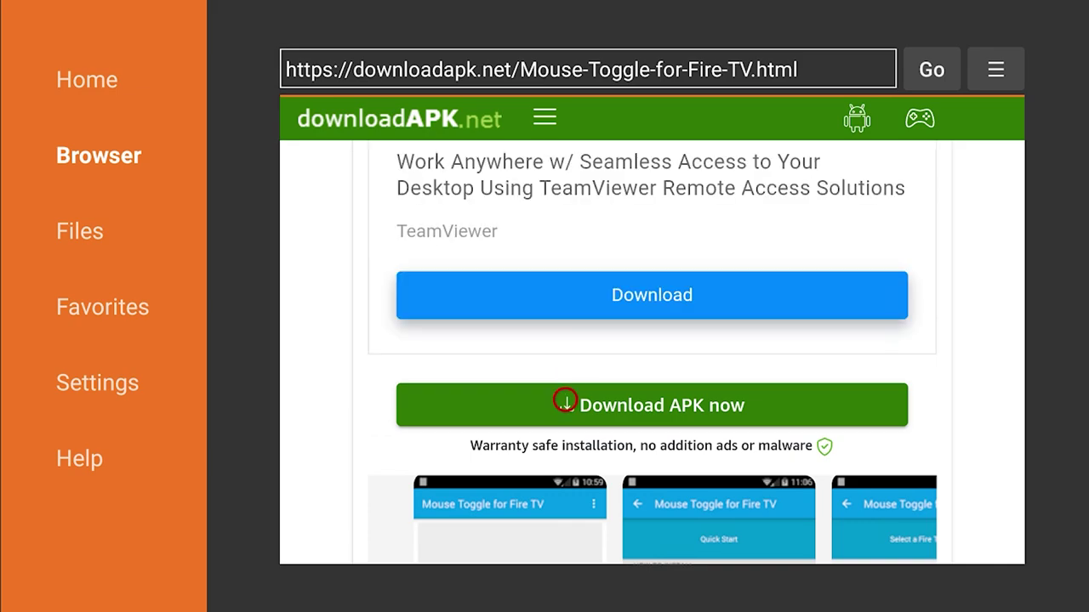
{"action": "left_click", "coordinate": [564, 401]}
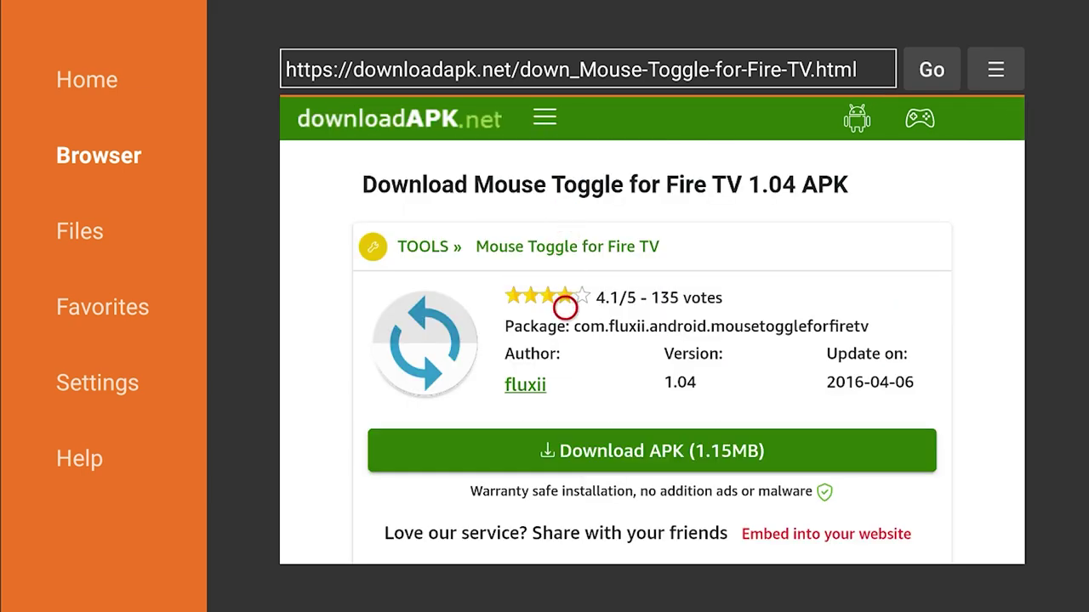
{"action": "left_click", "coordinate": [566, 451]}
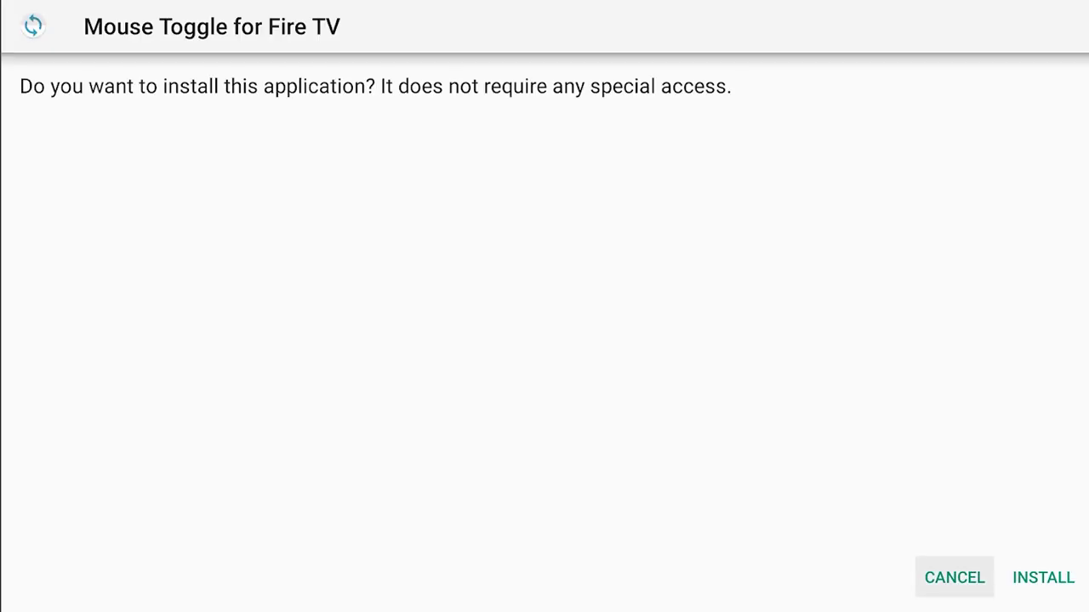
Step: Install Mouse Toggle for Fire TV, then delete its downloaded APK file
{"action": "key", "text": "Right"}
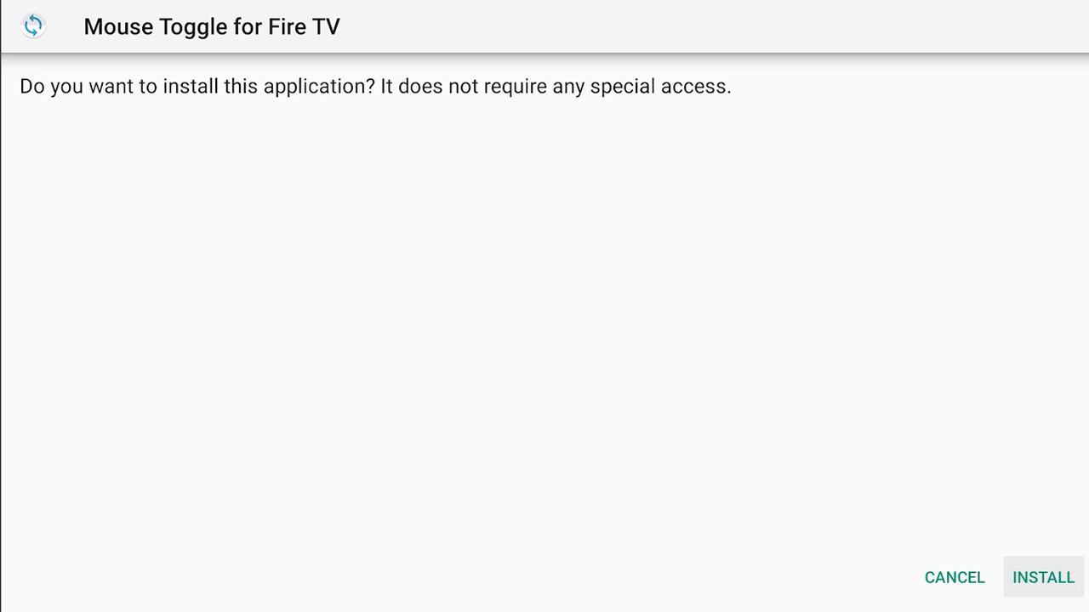
{"action": "key", "text": "Return"}
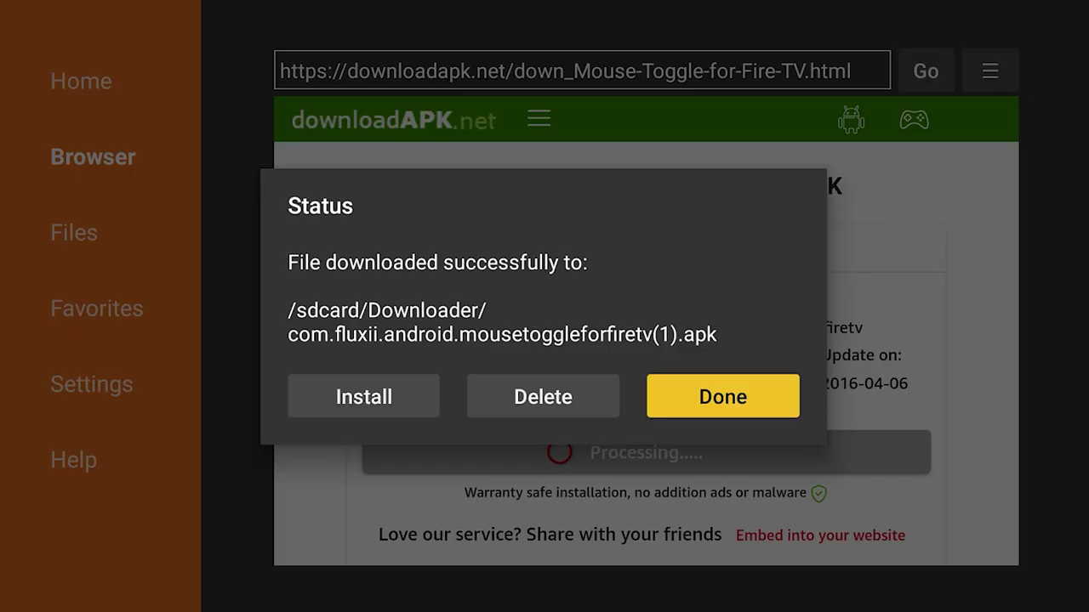
{"action": "key", "text": "Left"}
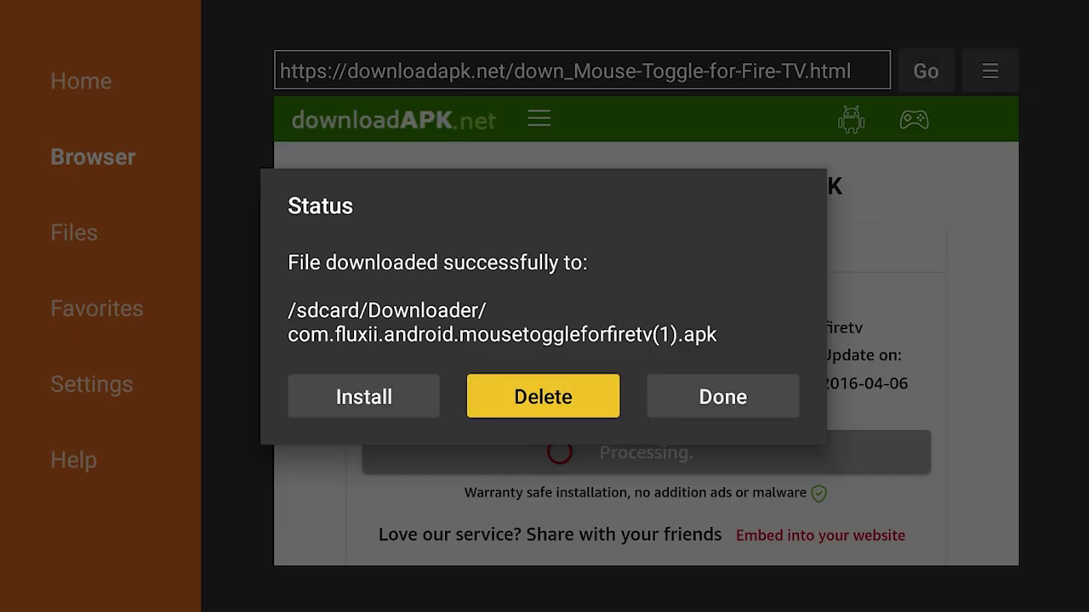
{"action": "key", "text": "Return"}
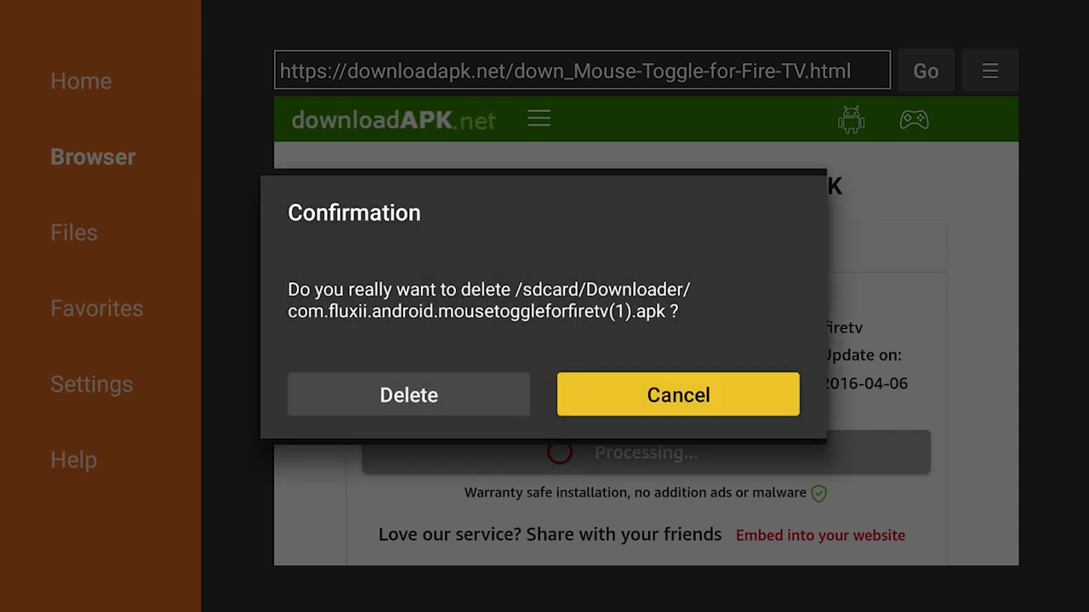
{"action": "key", "text": "Left"}
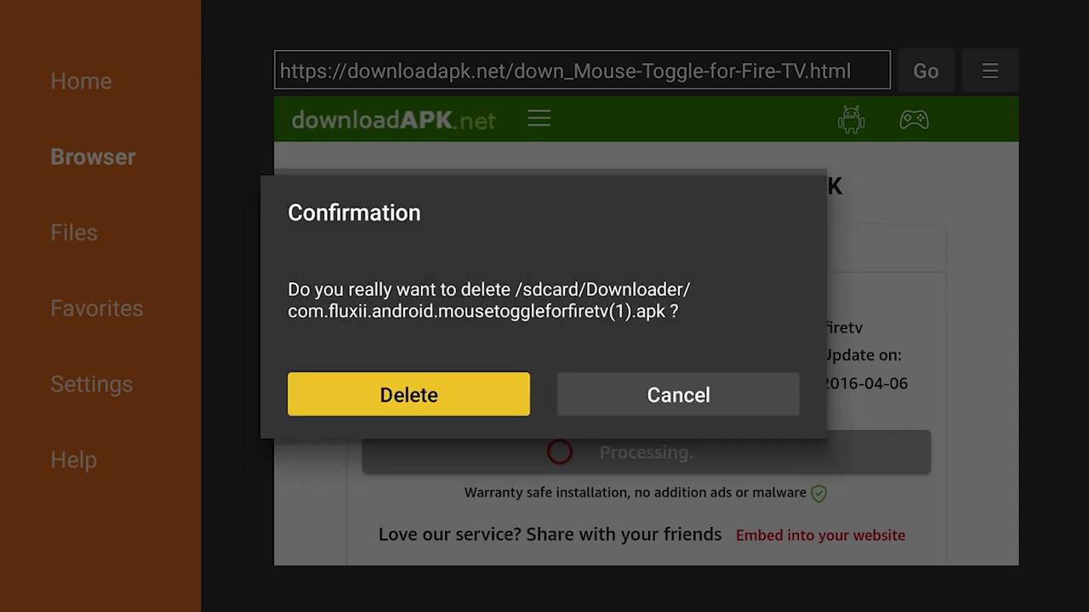
{"action": "key", "text": "Return"}
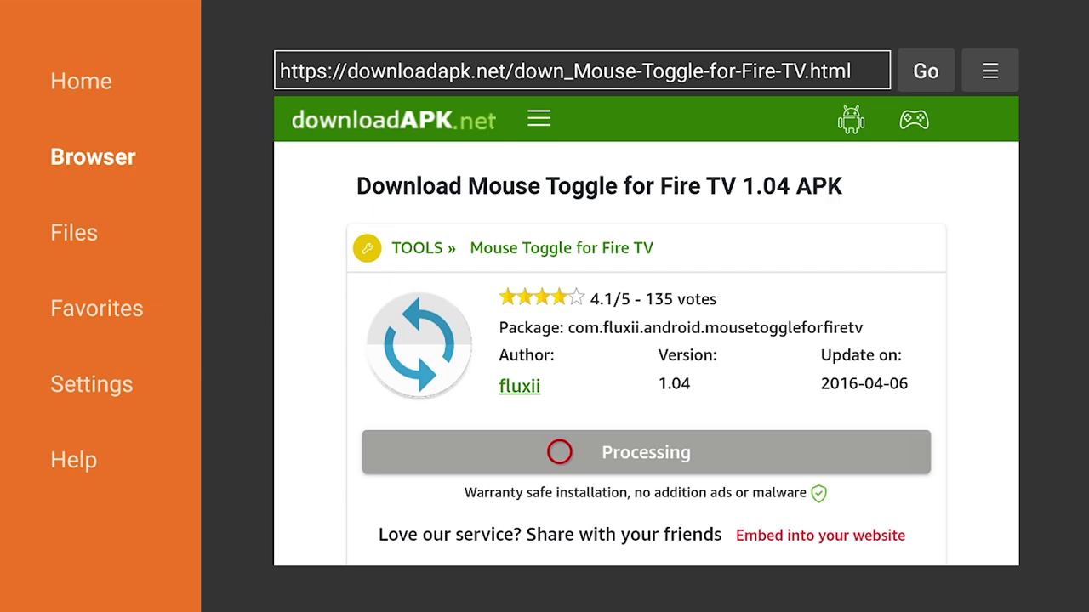
Step: Launch Mouse Toggle for Fire TV from the appstore's App Library
{"action": "key", "text": "Home"}
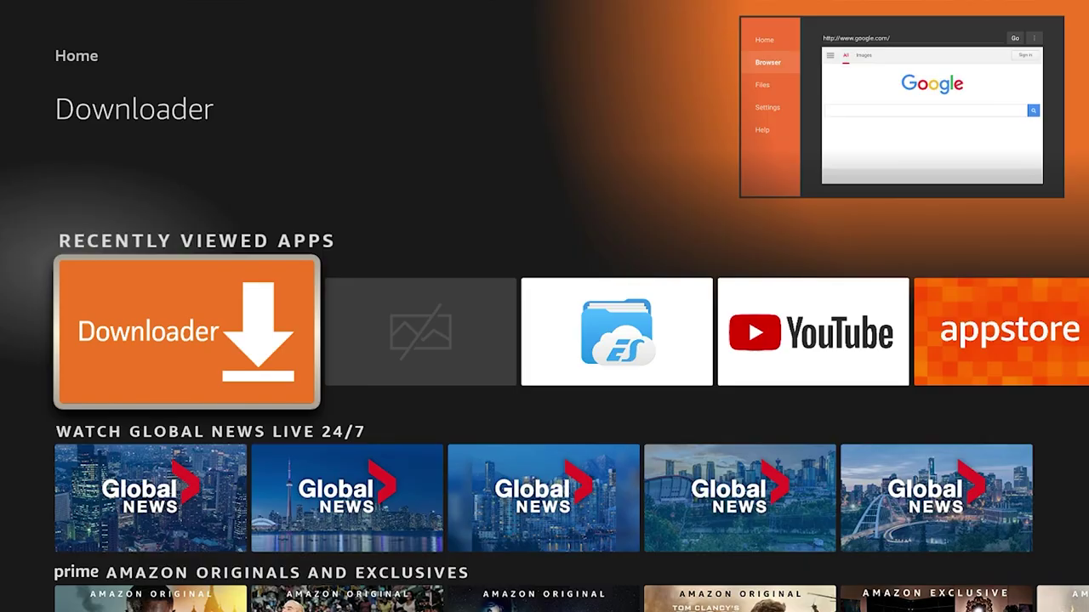
{"action": "key", "text": "Home"}
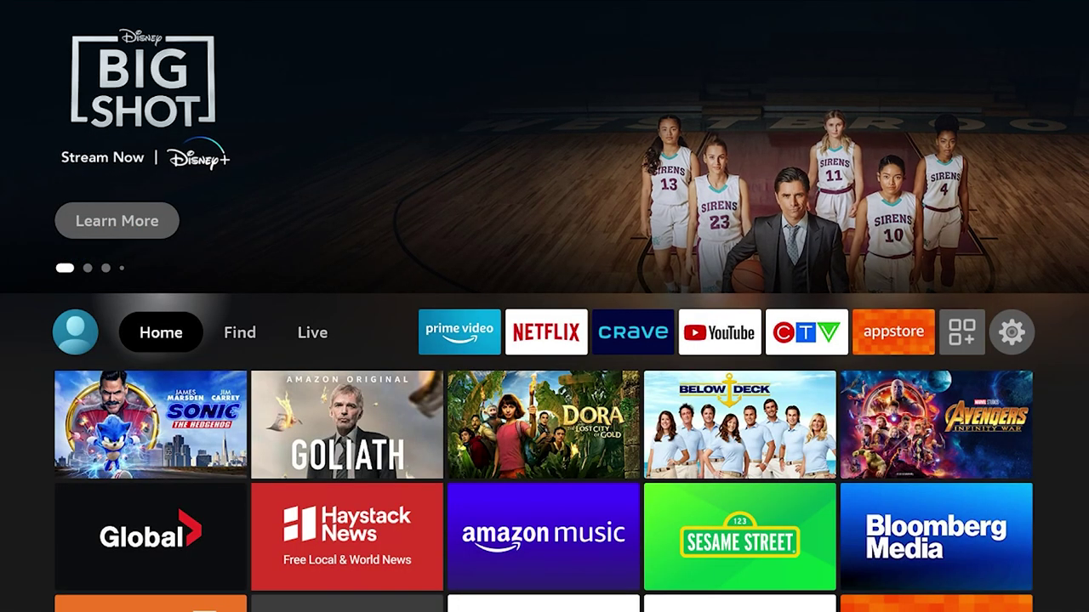
{"action": "key", "text": "Right"}
{"action": "key", "text": "Right"}
{"action": "key", "text": "Right"}
{"action": "key", "text": "Right"}
{"action": "key", "text": "Right"}
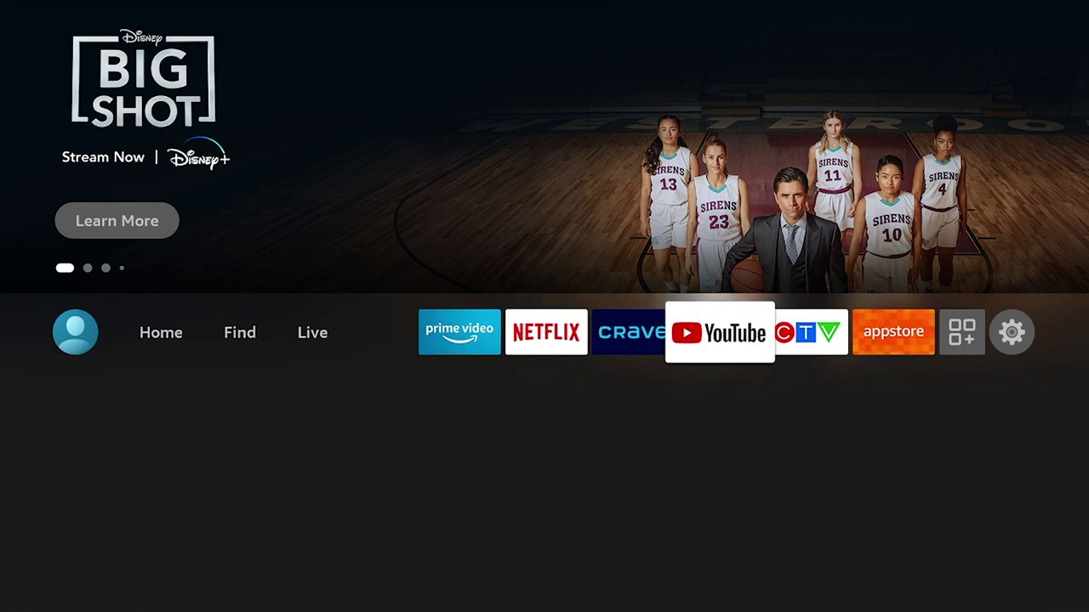
{"action": "key", "text": "Right"}
{"action": "key", "text": "Right"}
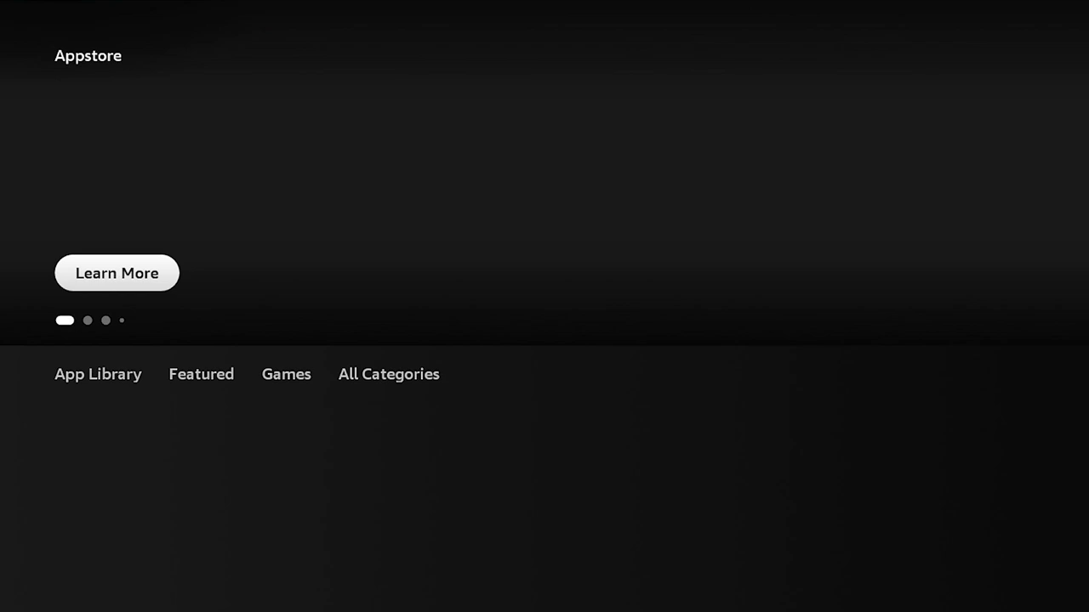
{"action": "key", "text": "Down"}
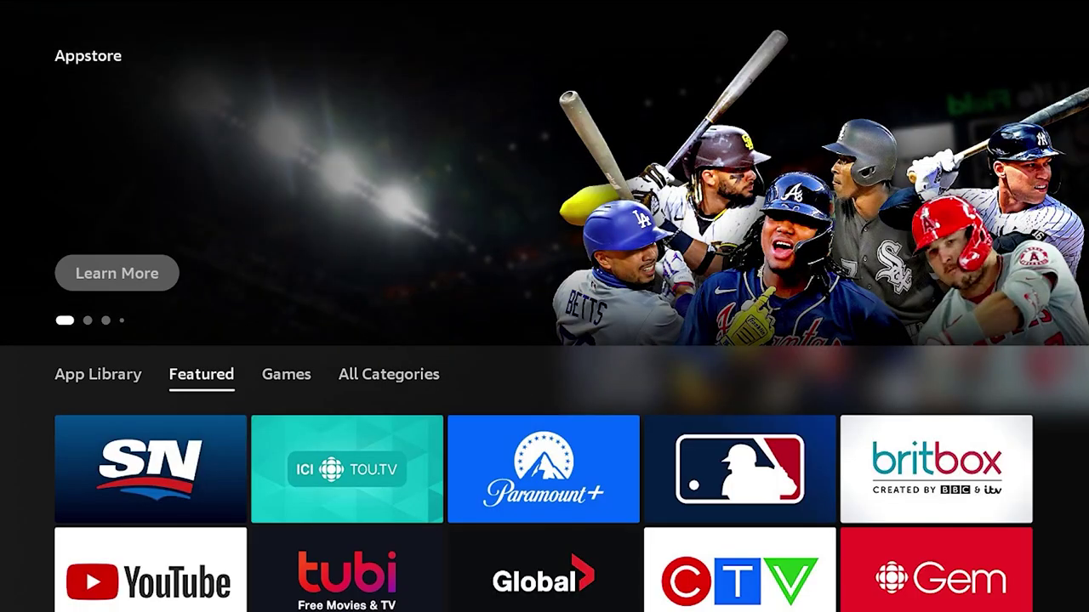
{"action": "key", "text": "Left"}
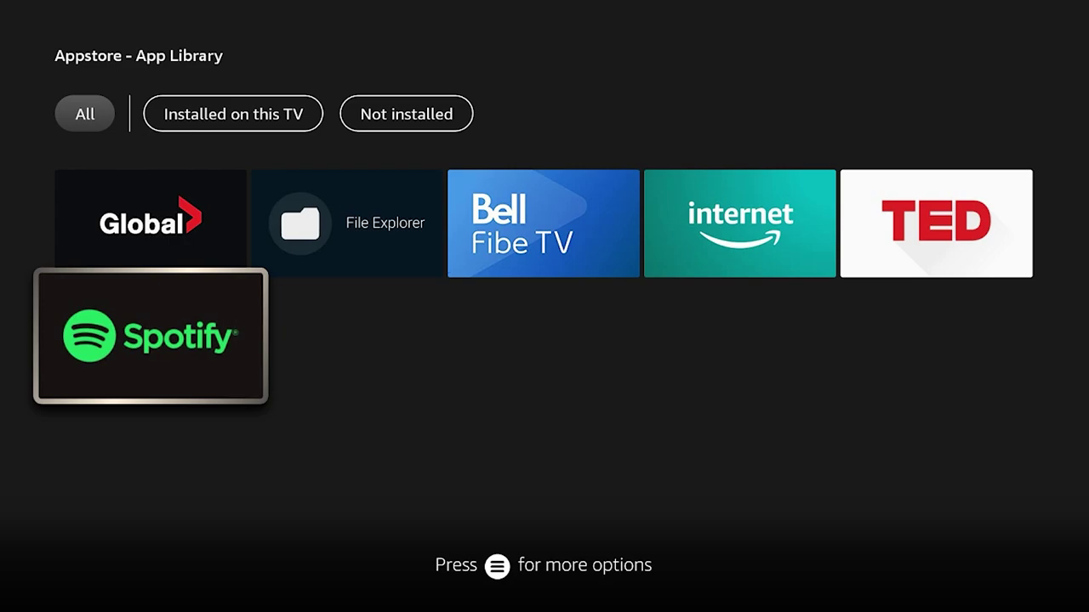
{"action": "key", "text": "Down"}
{"action": "key", "text": "Right"}
{"action": "key", "text": "Right"}
{"action": "key", "text": "Right"}
{"action": "key", "text": "Right"}
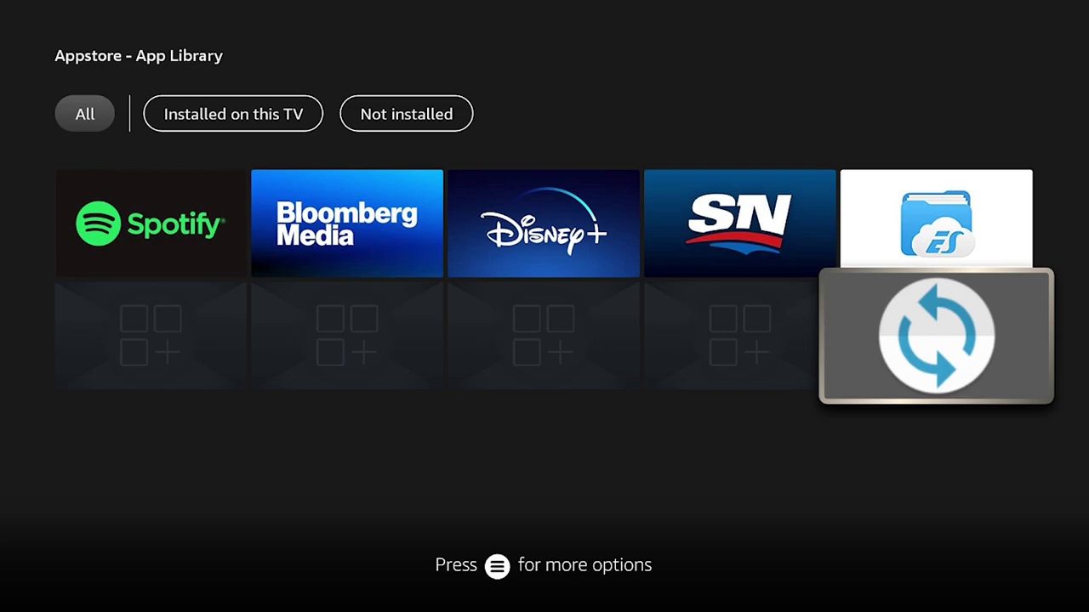
{"action": "key", "text": "Return"}
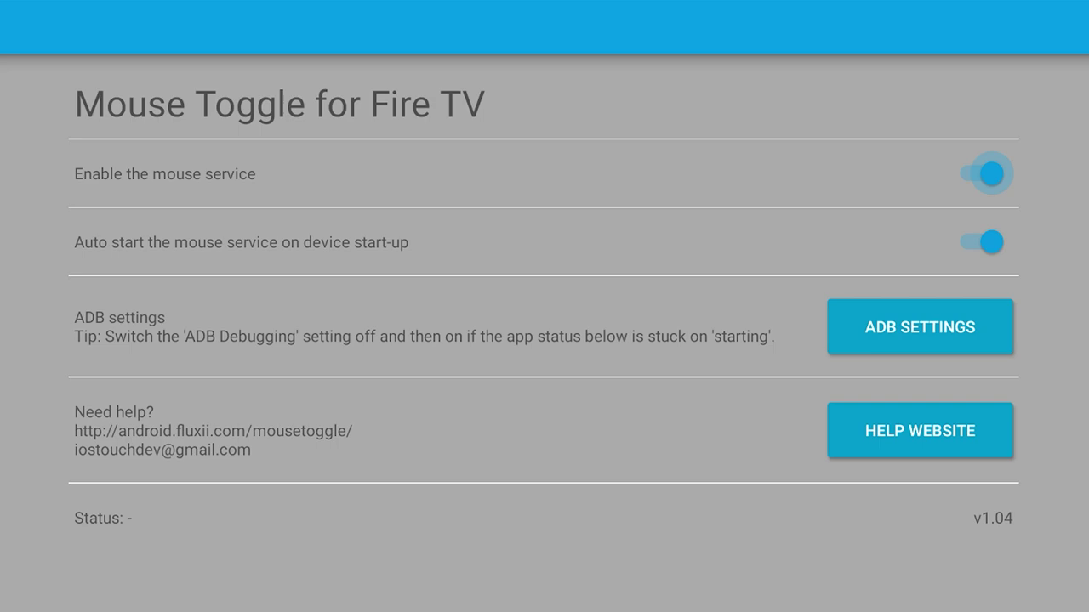
Step: Switch off 'Enable the mouse service' so its status shows stopping
{"action": "key", "text": "Down"}
{"action": "key", "text": "Up"}
{"action": "key", "text": "Return"}
{"action": "key", "text": "Down"}
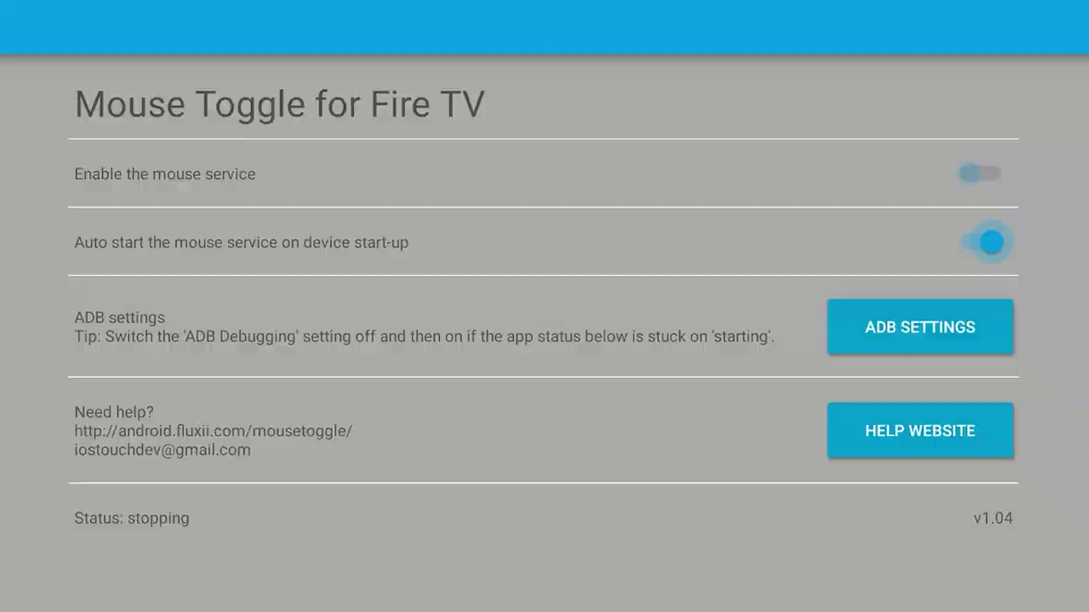
Step: Turn 'Enable the mouse service' back on so the status reads starting
{"action": "key", "text": "Down"}
{"action": "key", "text": "Up"}
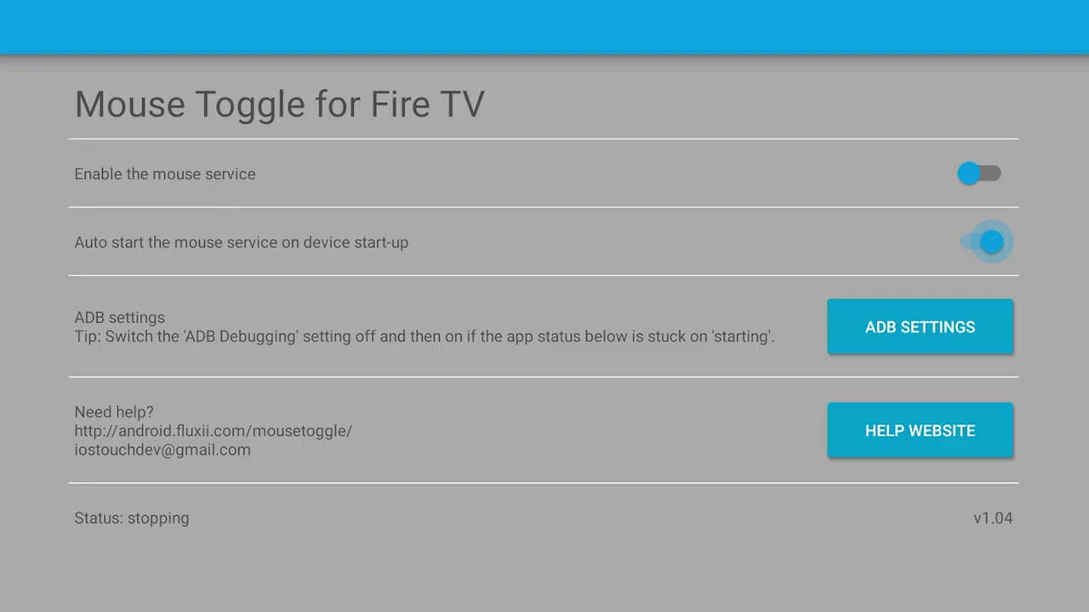
{"action": "key", "text": "Up"}
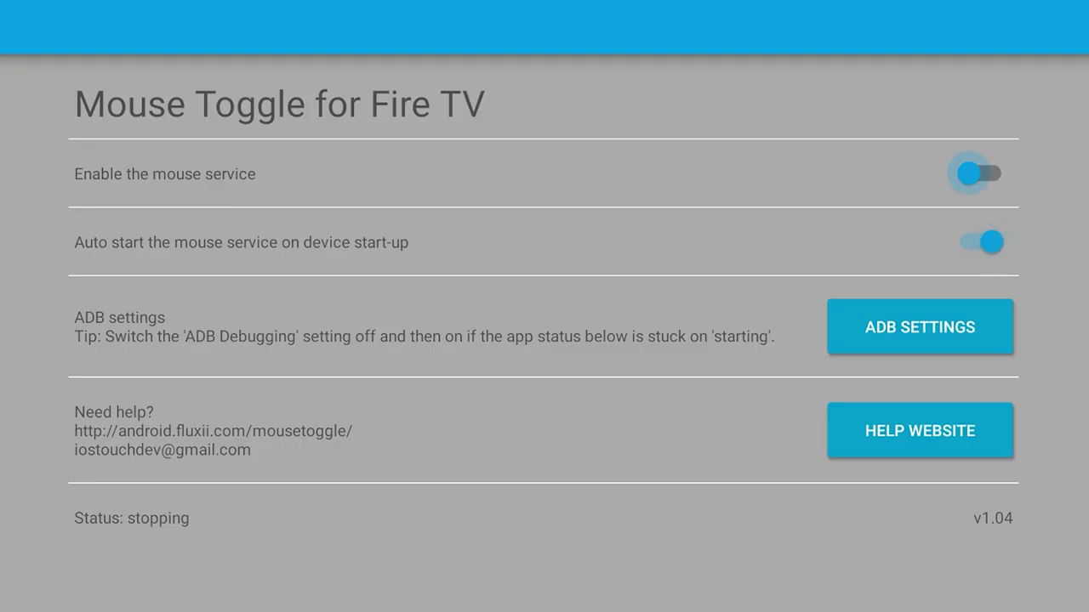
{"action": "key", "text": "Return"}
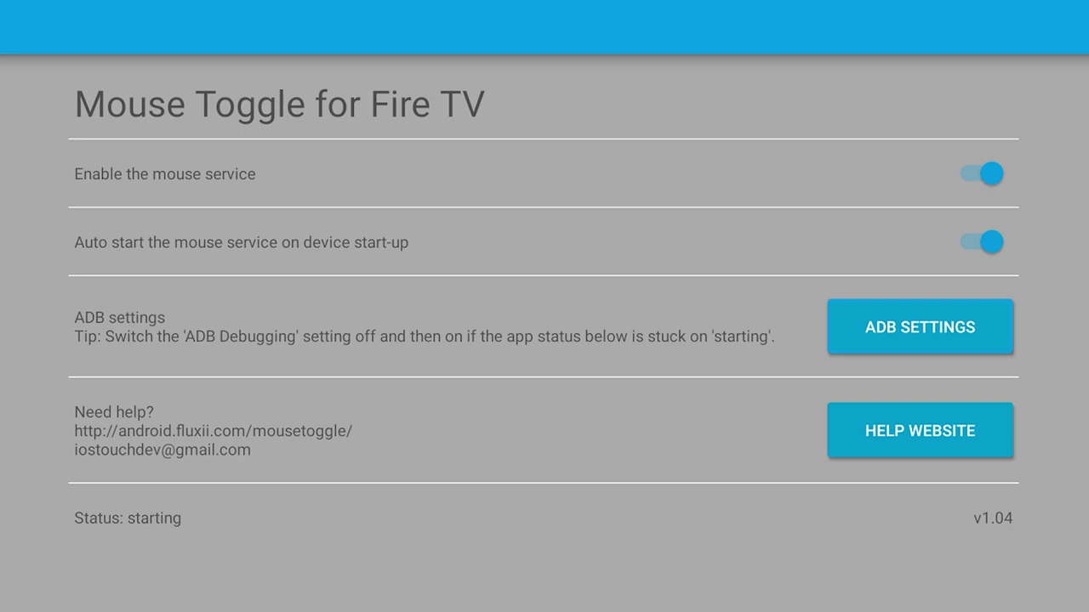
Step: From Home, open the Appstore's Featured apps and reach YouTube under Entertainment
{"action": "key", "text": "Home"}
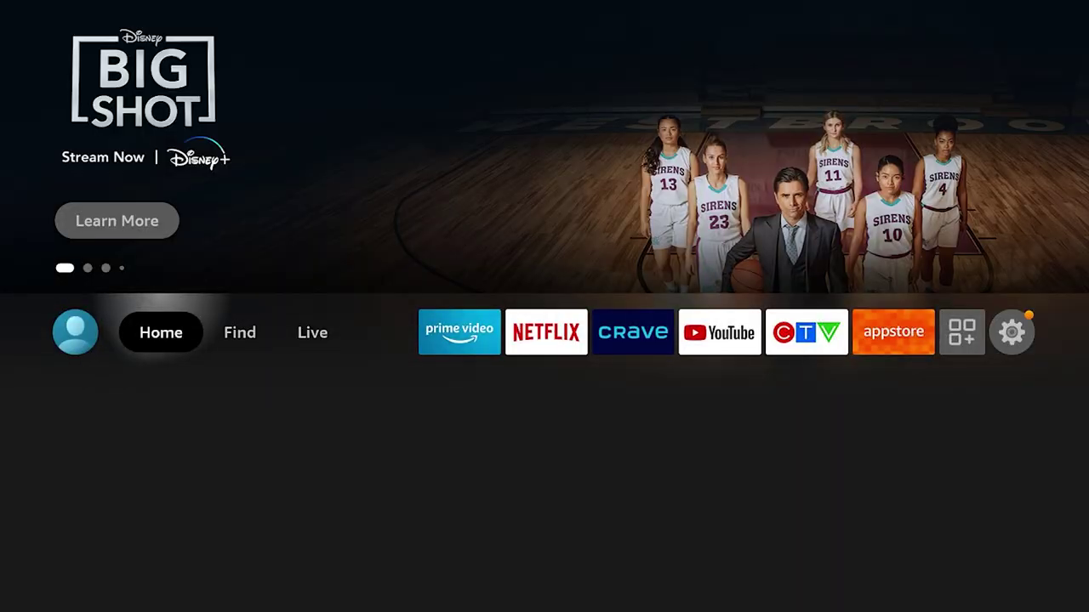
{"action": "key", "text": "Right"}
{"action": "key", "text": "Right"}
{"action": "key", "text": "Right"}
{"action": "key", "text": "Right"}
{"action": "key", "text": "Right"}
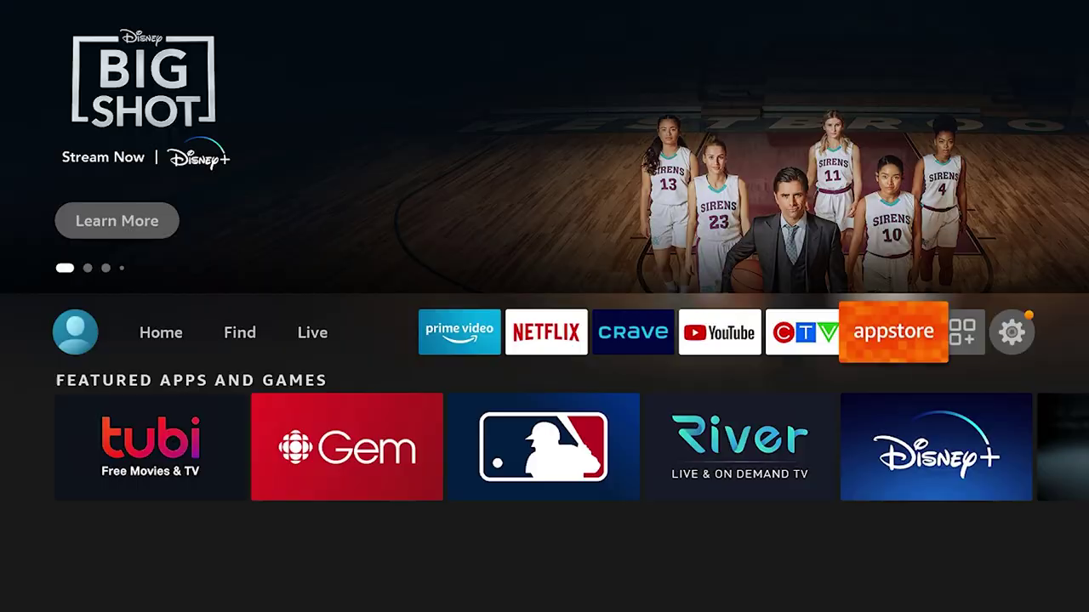
{"action": "key", "text": "Return"}
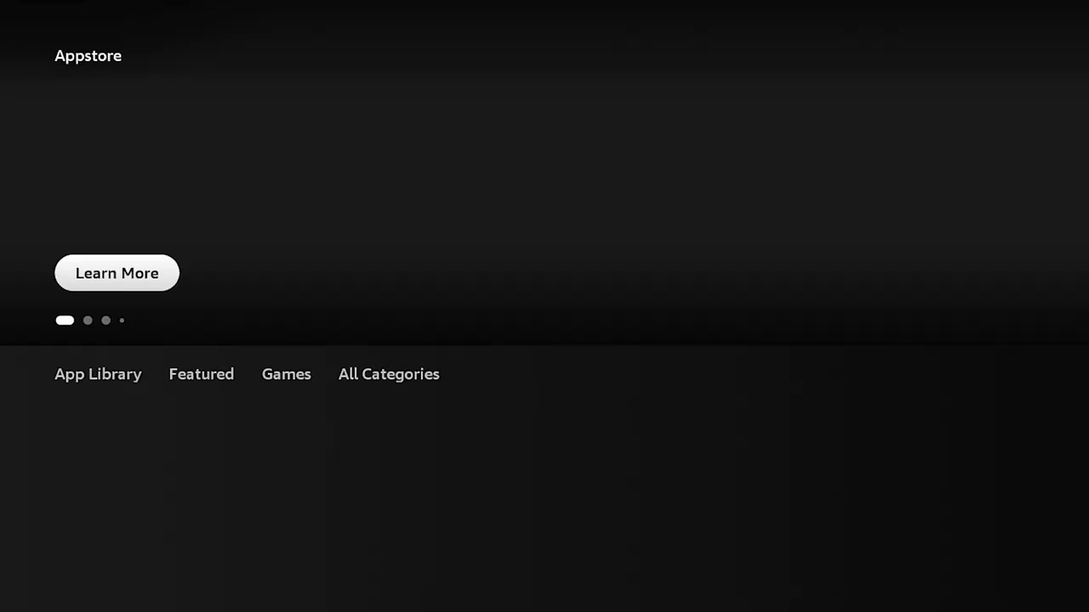
{"action": "key", "text": "Down"}
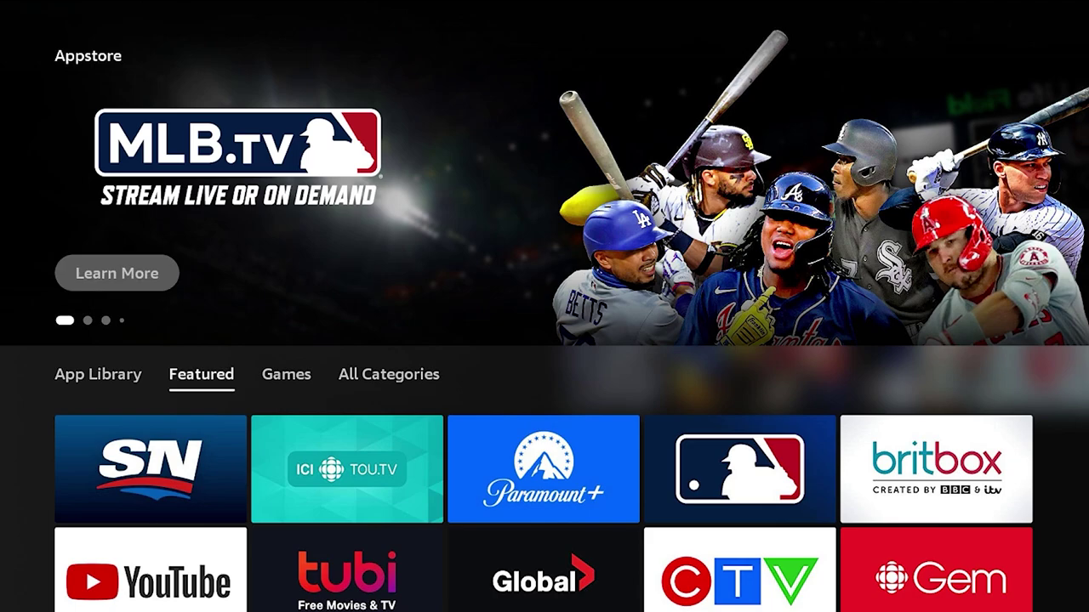
{"action": "key", "text": "Down"}
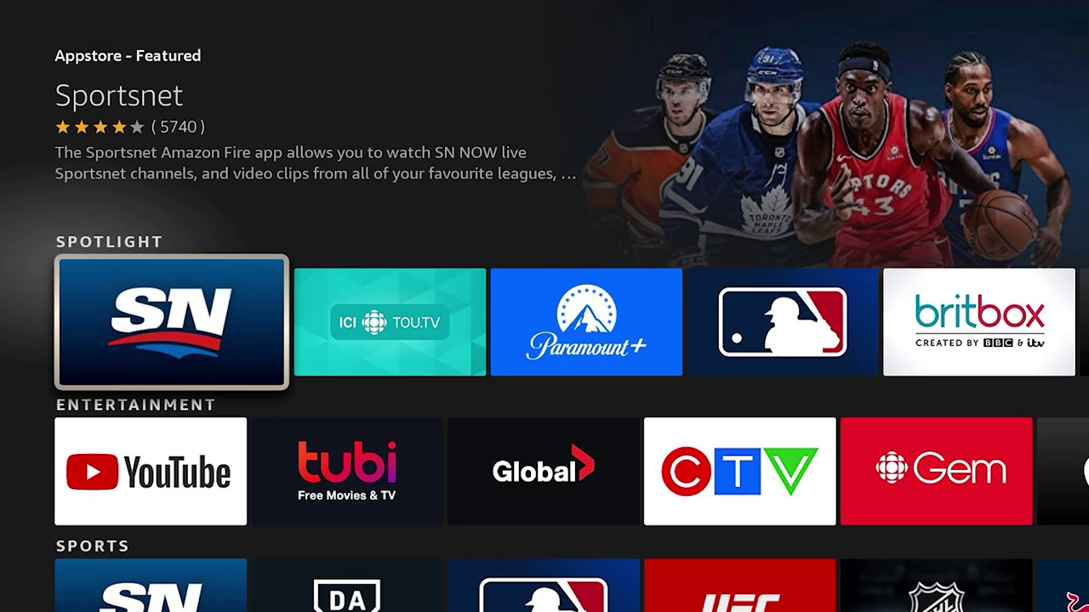
{"action": "key", "text": "Down"}
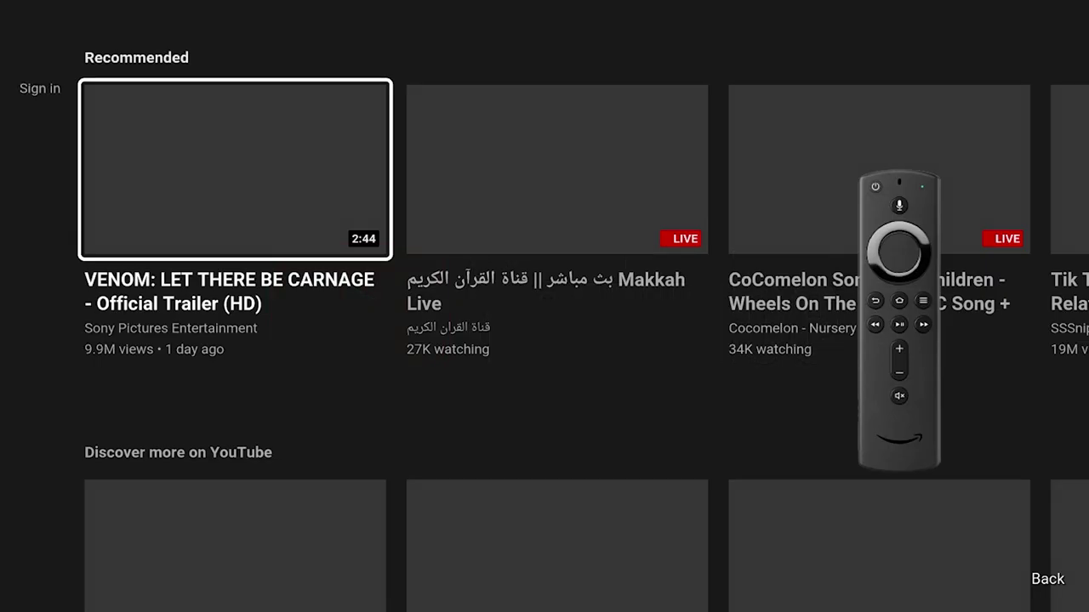
Step: Scroll past the Discover more and Conversation rows, then open News from the sidebar
{"action": "key", "text": "Down"}
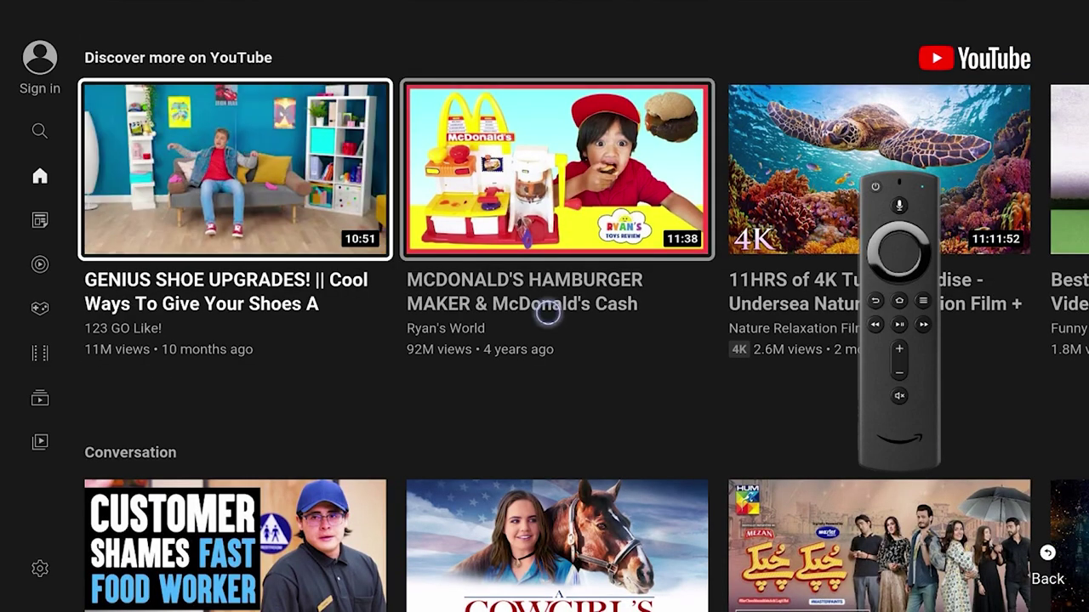
{"action": "key", "text": "Down"}
{"action": "key", "text": "Left"}
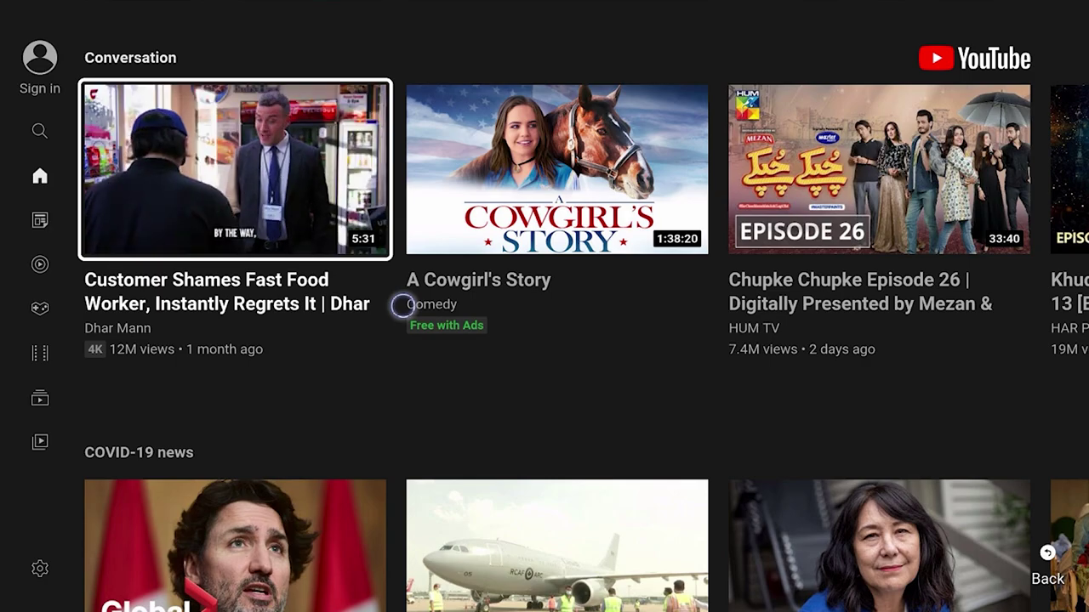
{"action": "key", "text": "Down"}
{"action": "key", "text": "Down"}
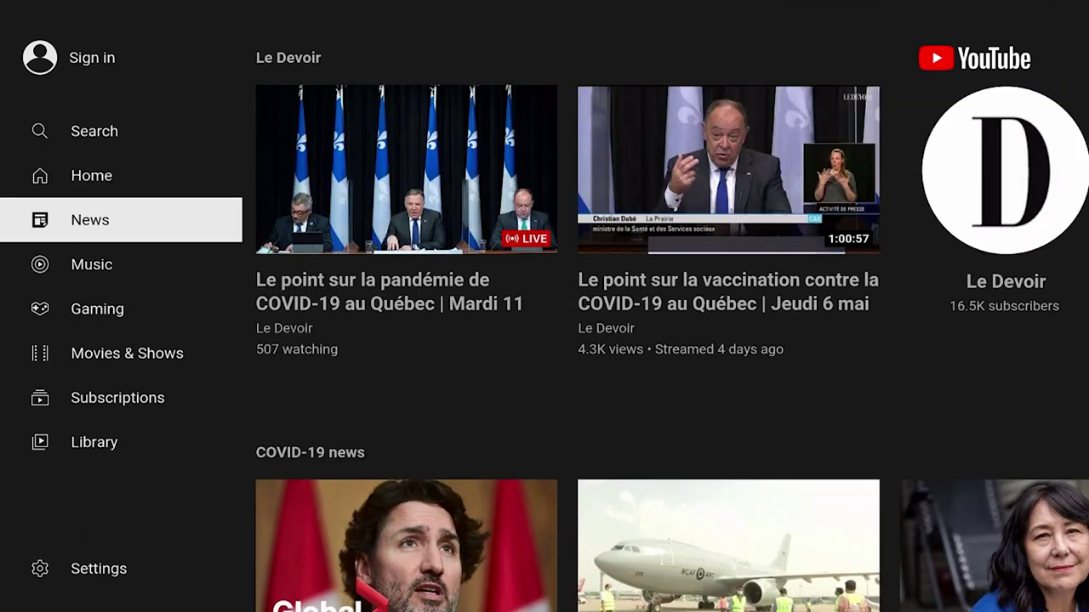
{"action": "key", "text": "Down"}
{"action": "key", "text": "Down"}
{"action": "key", "text": "Down"}
Step: Choose CANCEL on the Exit YouTube prompt to stay in the app
{"action": "key", "text": "Up"}
{"action": "key", "text": "Up"}
{"action": "key", "text": "Up"}
{"action": "key", "text": "Up"}
{"action": "key", "text": "Escape"}
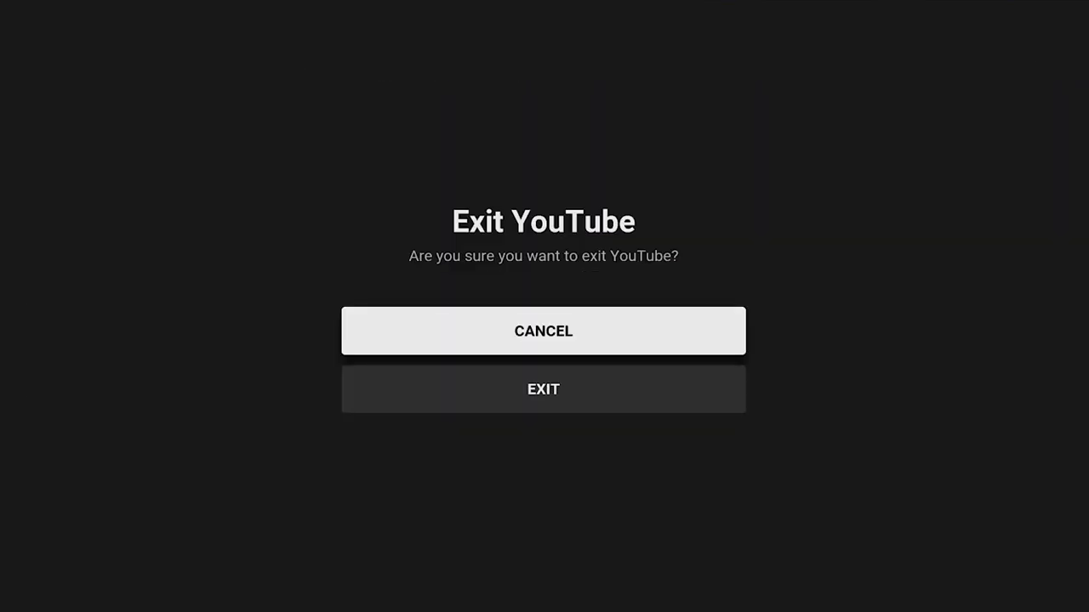
{"action": "key", "text": "Return"}
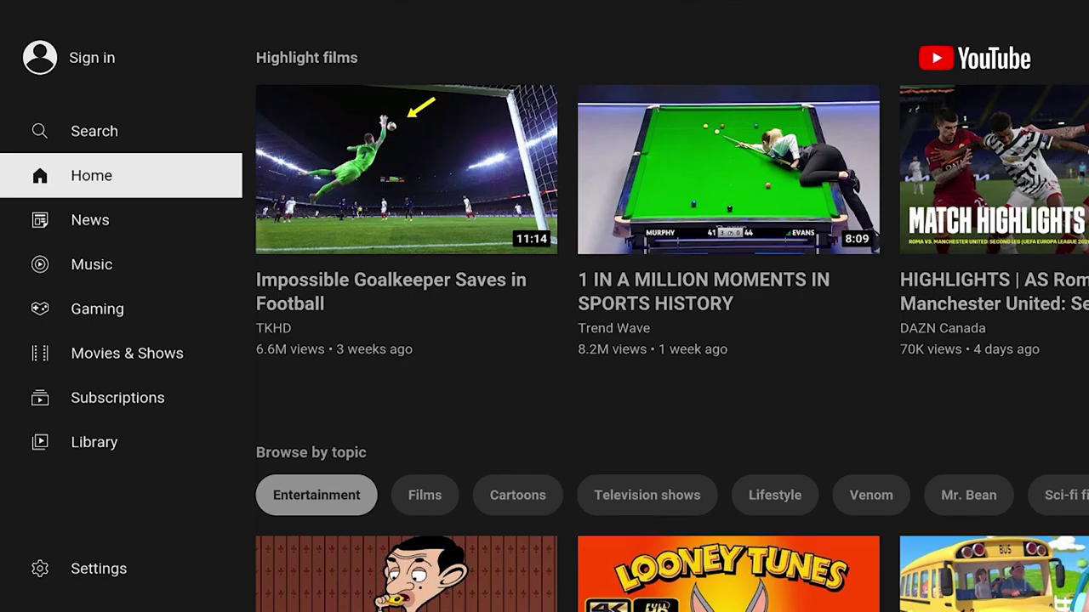
Step: Search YouTube for 'venom let there be carnage trailer' using the first suggestion
{"action": "key", "text": "Right"}
{"action": "key", "text": "Left"}
{"action": "key", "text": "Down"}
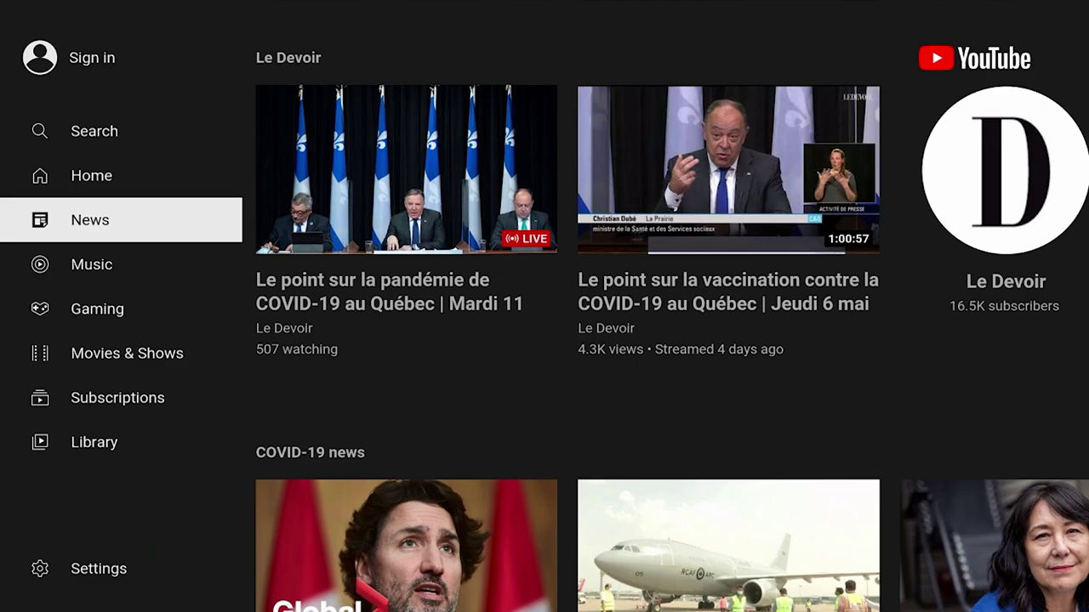
{"action": "key", "text": "Up"}
{"action": "key", "text": "Up"}
{"action": "key", "text": "Right"}
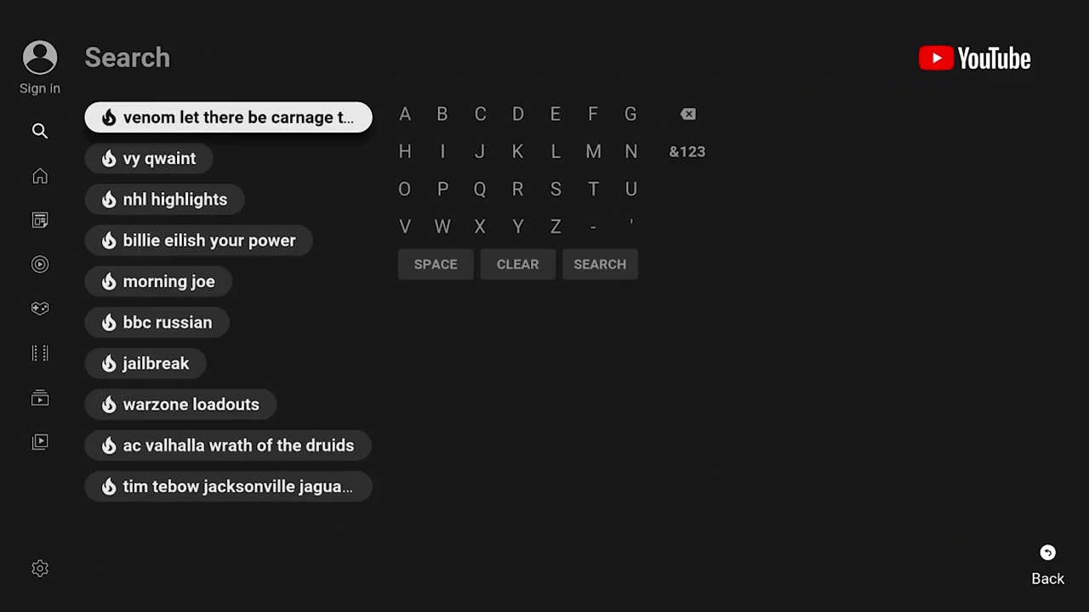
{"action": "key", "text": "Return"}
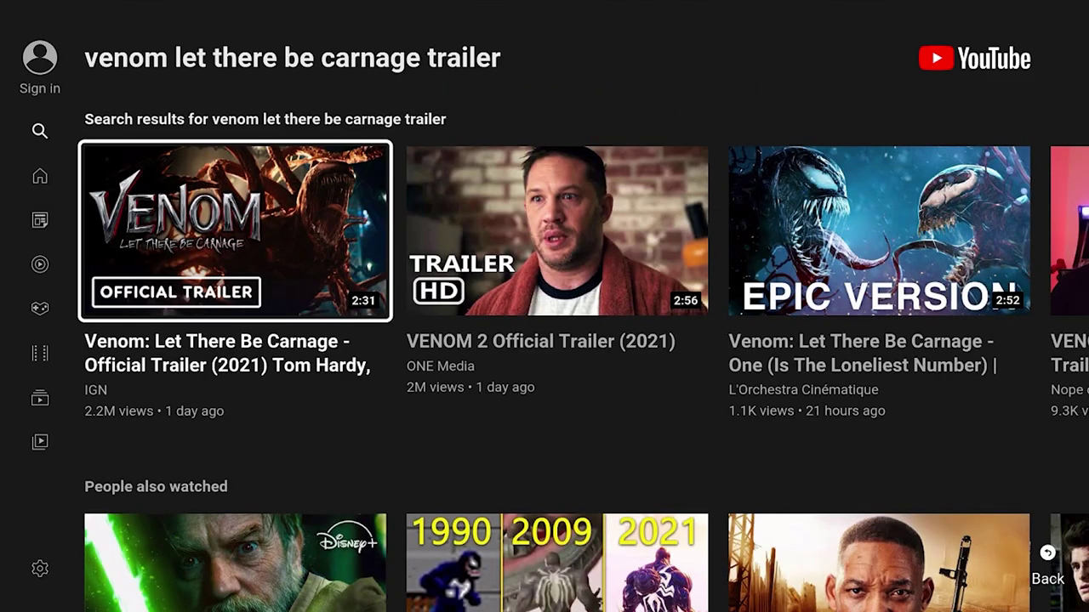
{"action": "key", "text": "Left"}
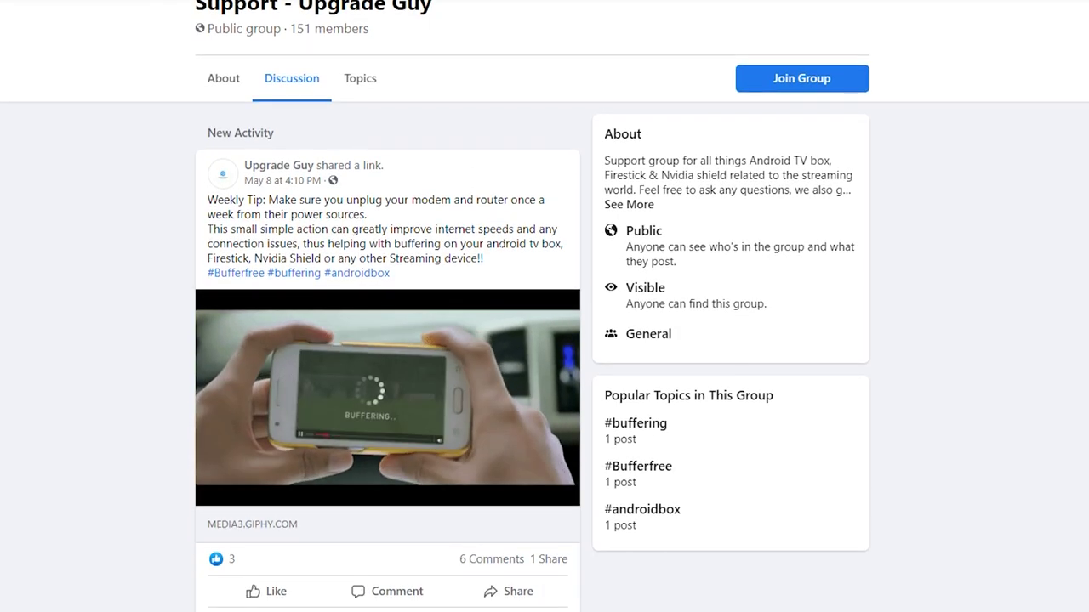
{"action": "scroll", "coordinate": [502, 138], "scroll_direction": "down", "scroll_amount": 6}
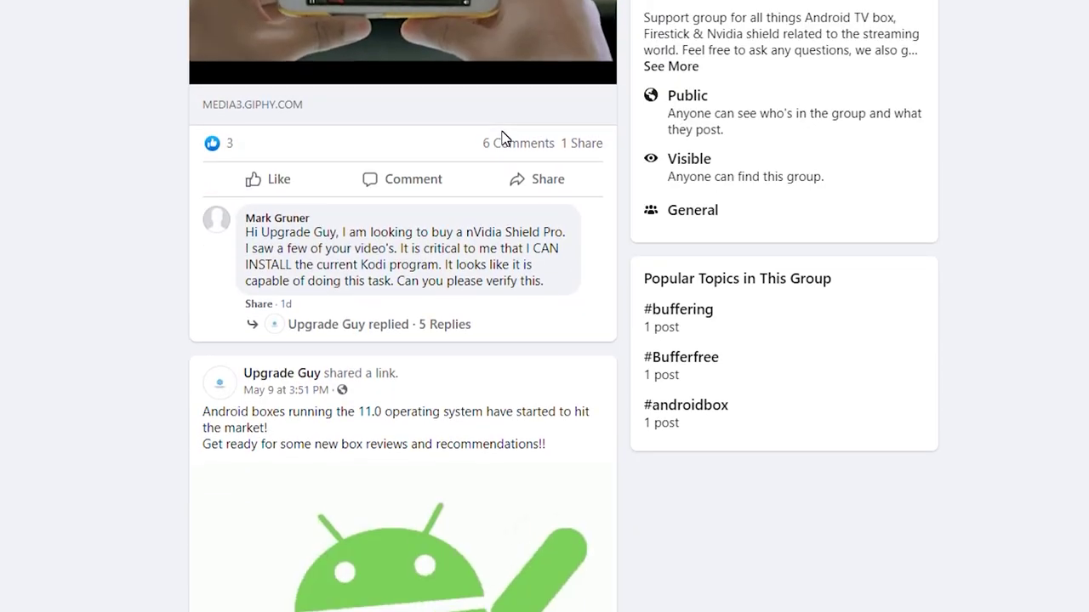